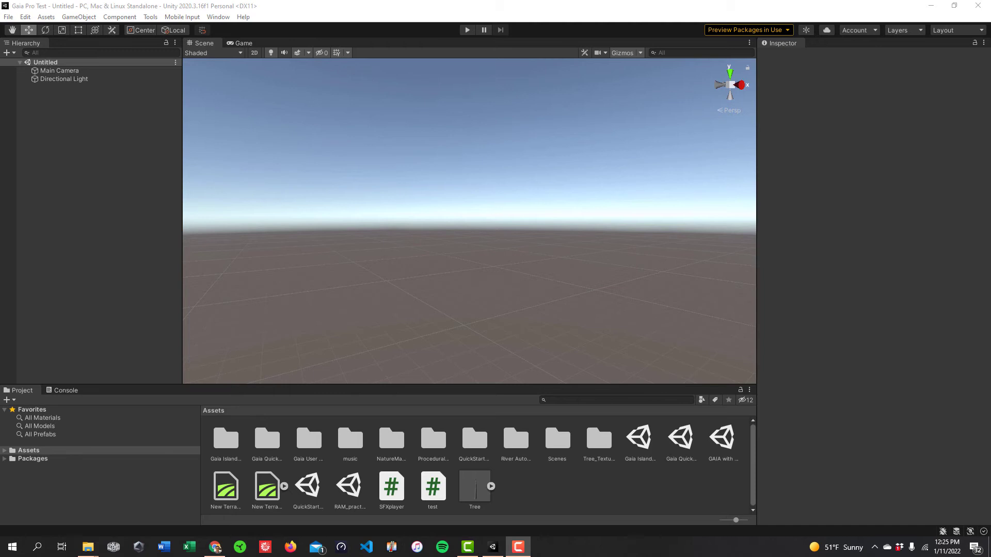
- Open the Gaia Manager, move its window over the empty Inspector area, and display its Setup section
click(216, 17)
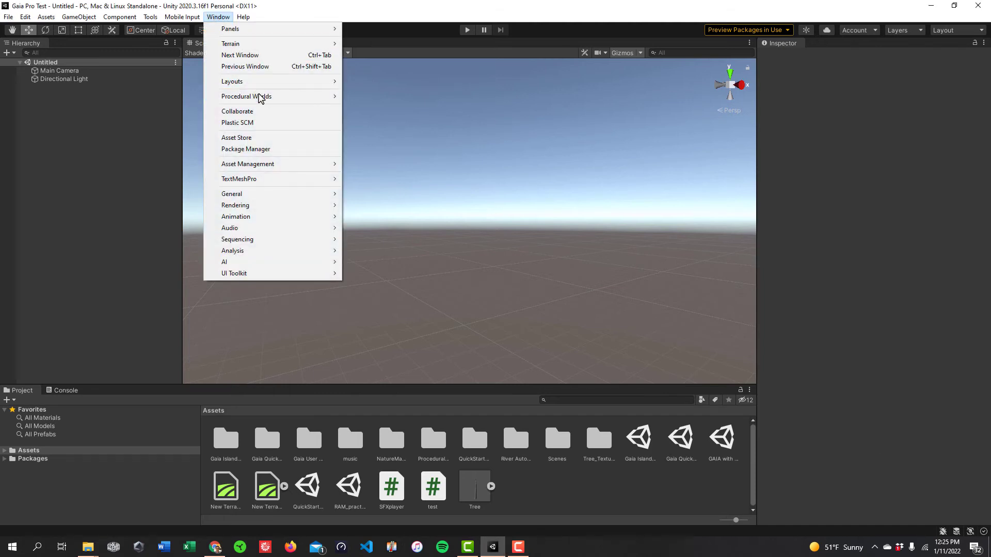
mouse_move(260, 98)
mouse_move(420, 96)
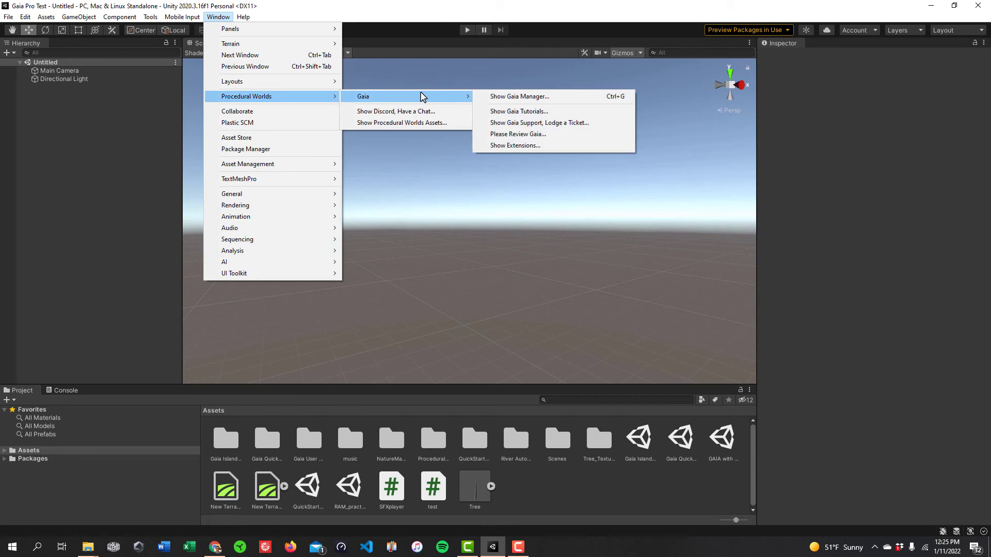
click(503, 97)
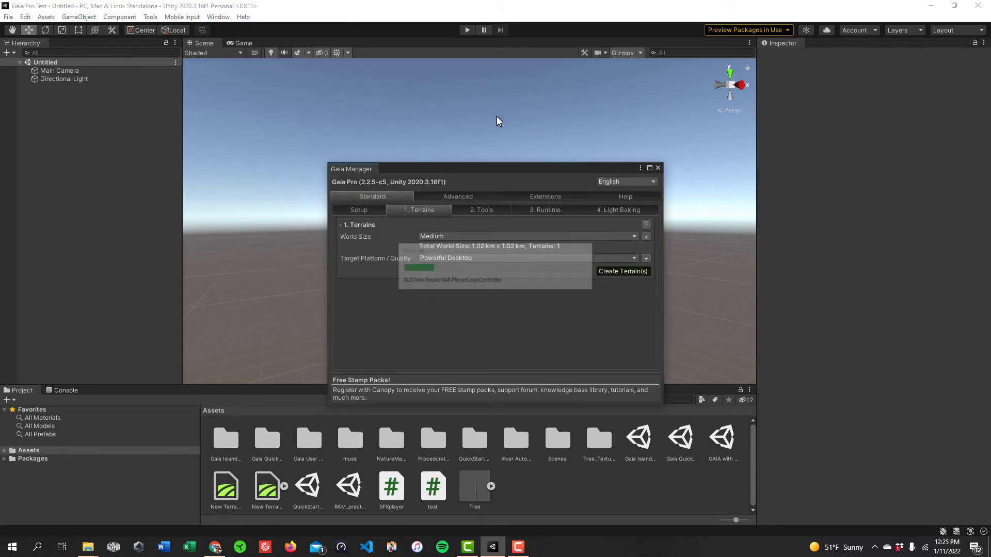
drag(535, 167, 853, 57)
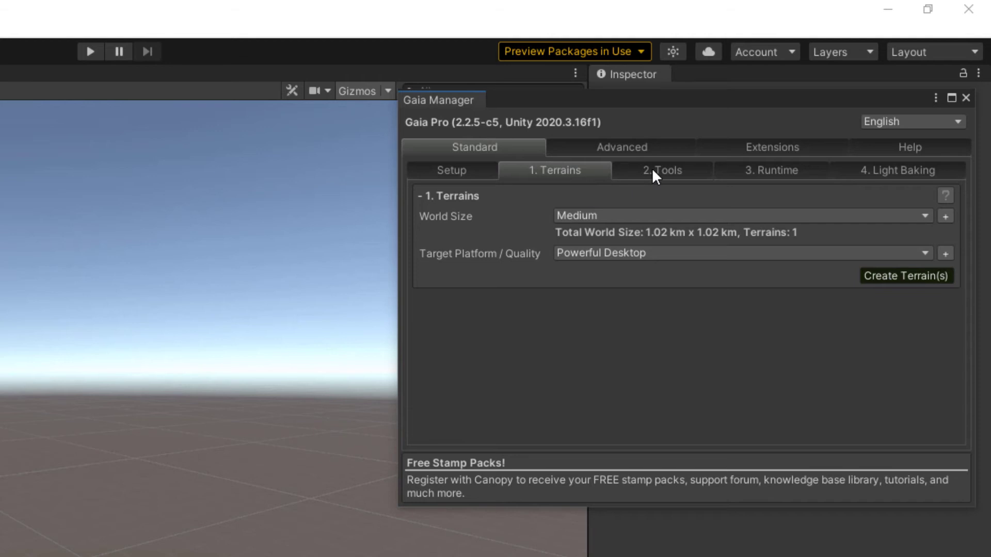
click(434, 171)
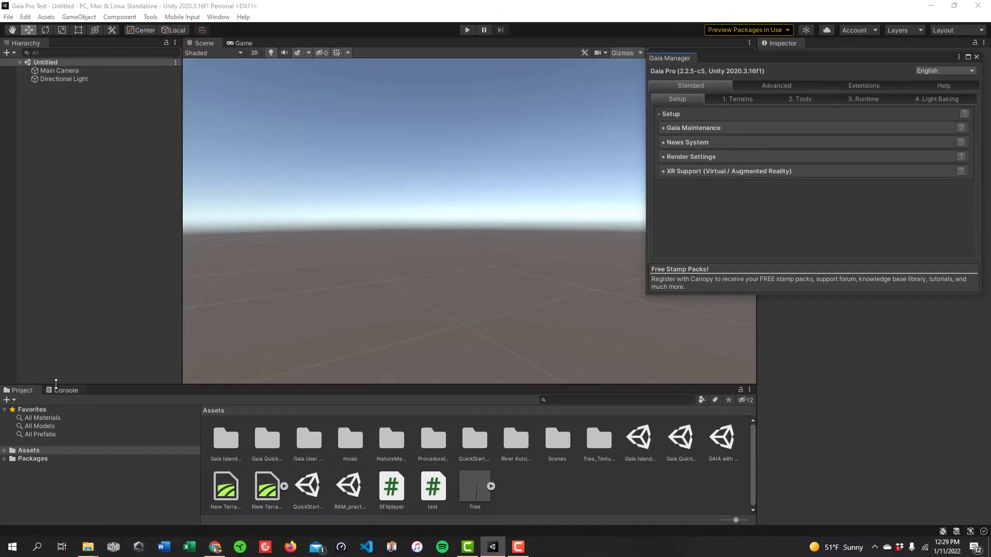
- Check the console for errors, including its clear options, and return to the project assets
click(60, 390)
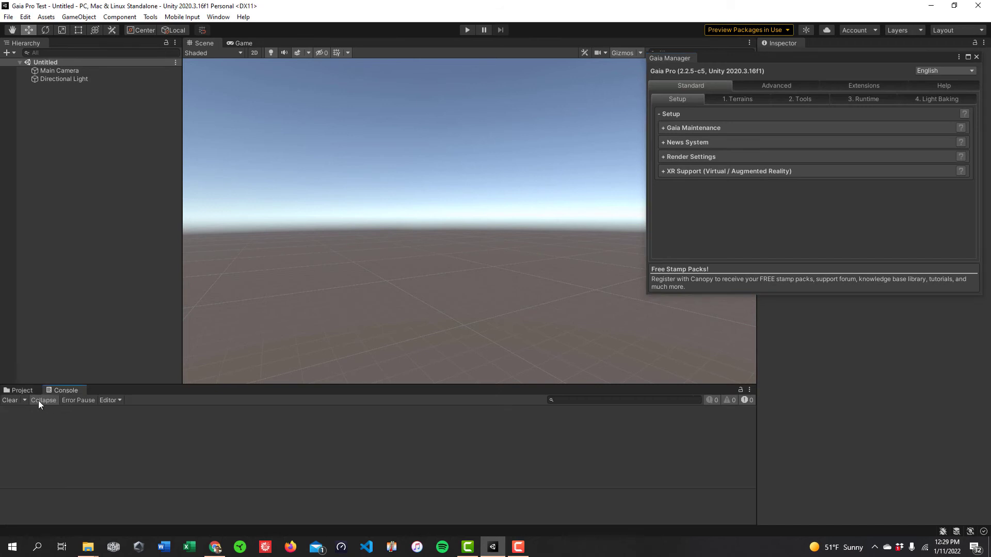
click(20, 399)
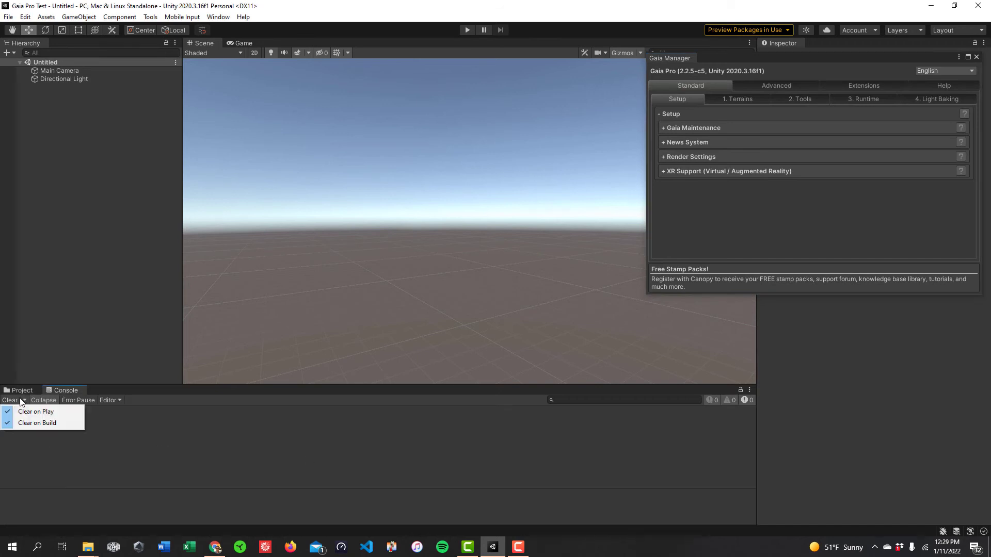
click(12, 401)
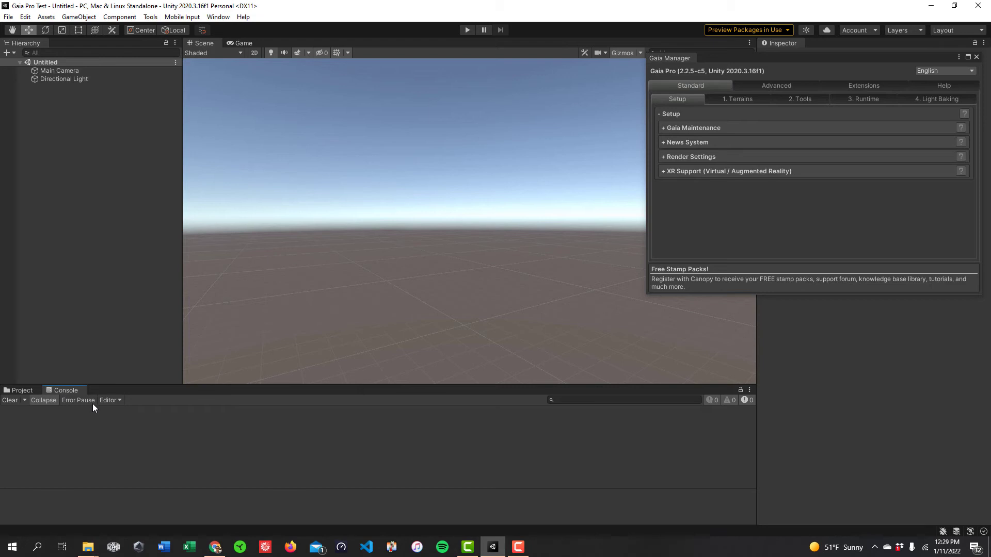
click(18, 390)
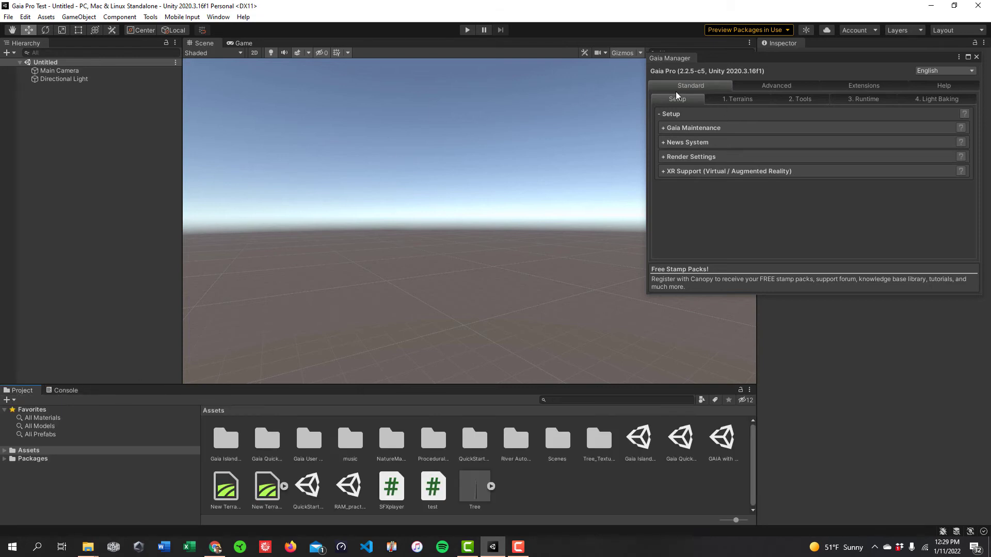
- Create the Gaia terrain with world size Medium and target quality Powerful Desktop
click(736, 98)
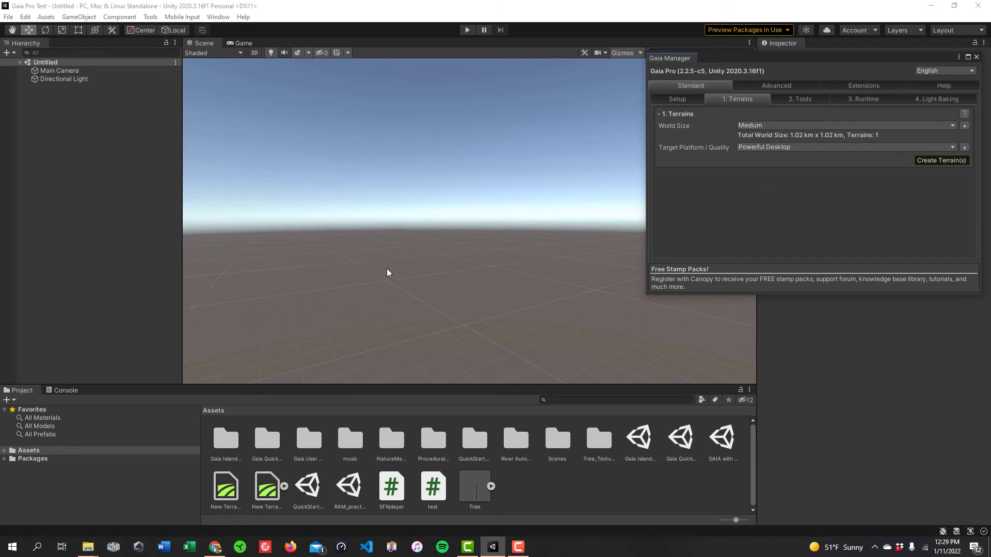
click(952, 125)
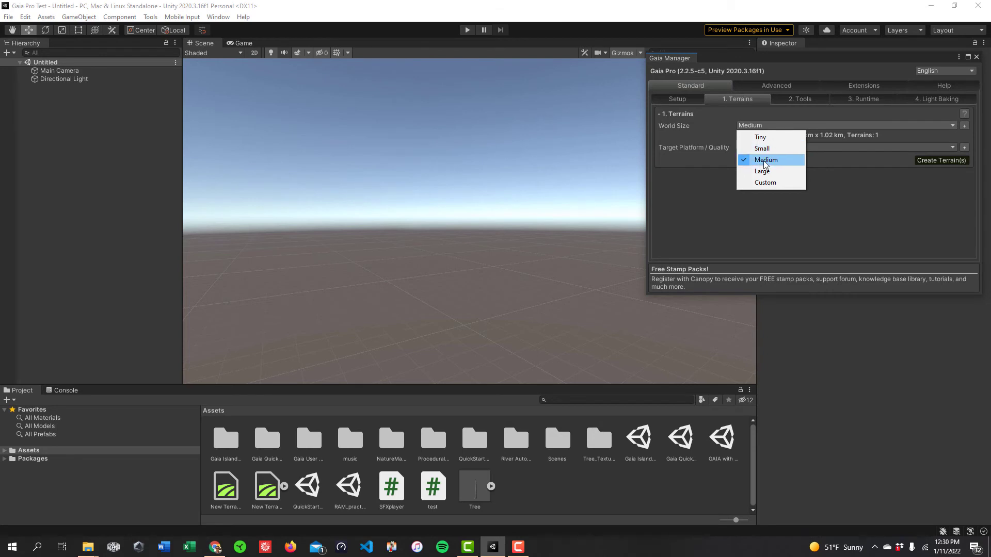
click(764, 161)
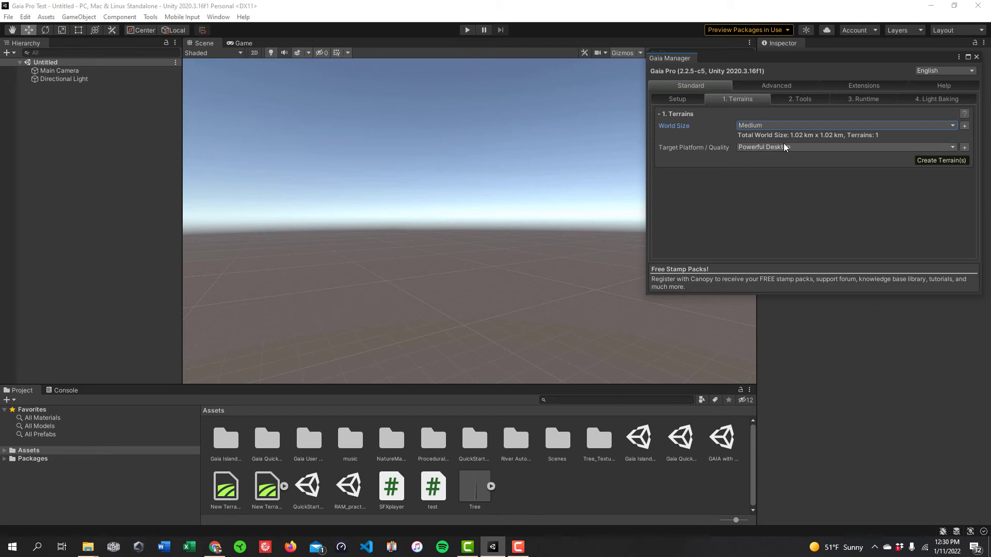
click(937, 161)
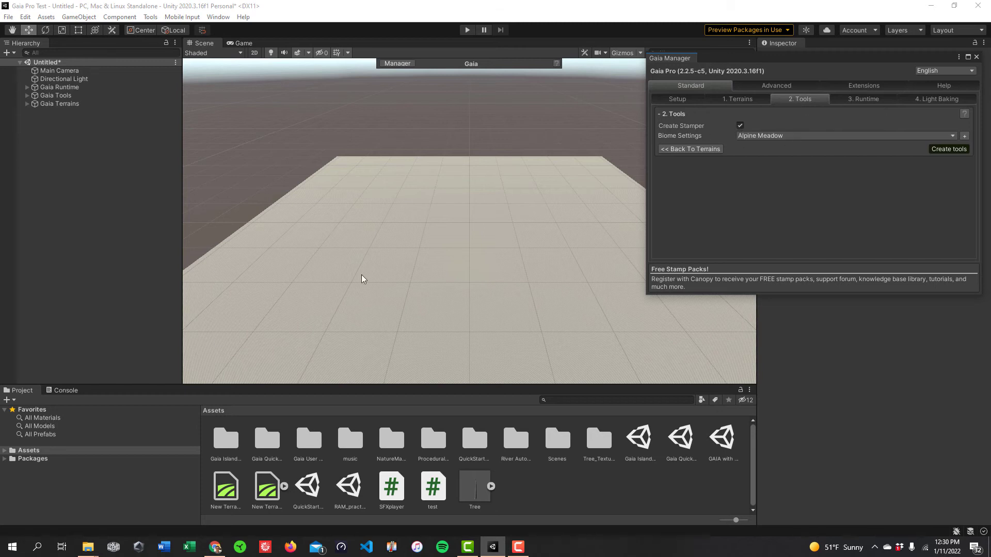
- Create the Gaia tools with a stamper and the Alpine Meadow biome, and uncover the Stamper's settings
click(772, 136)
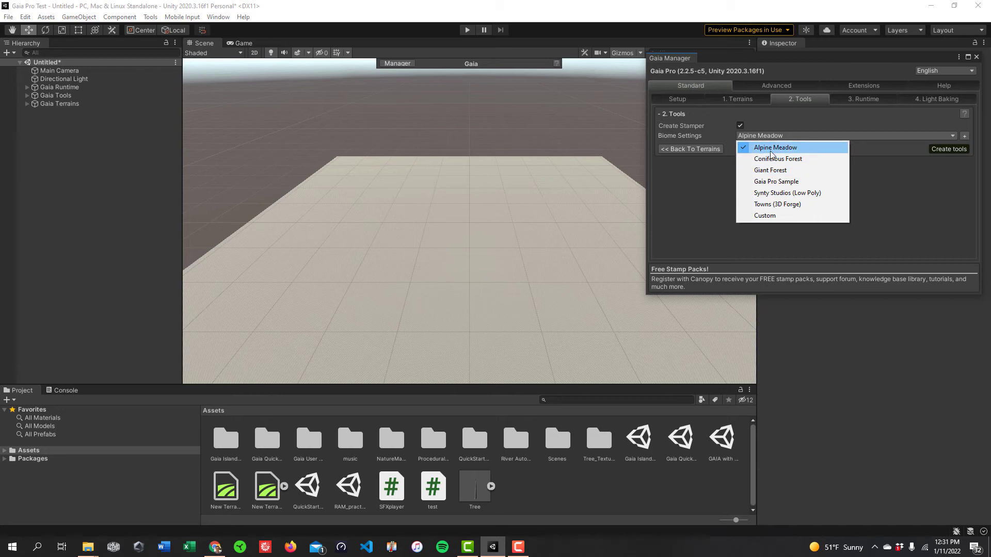
click(856, 185)
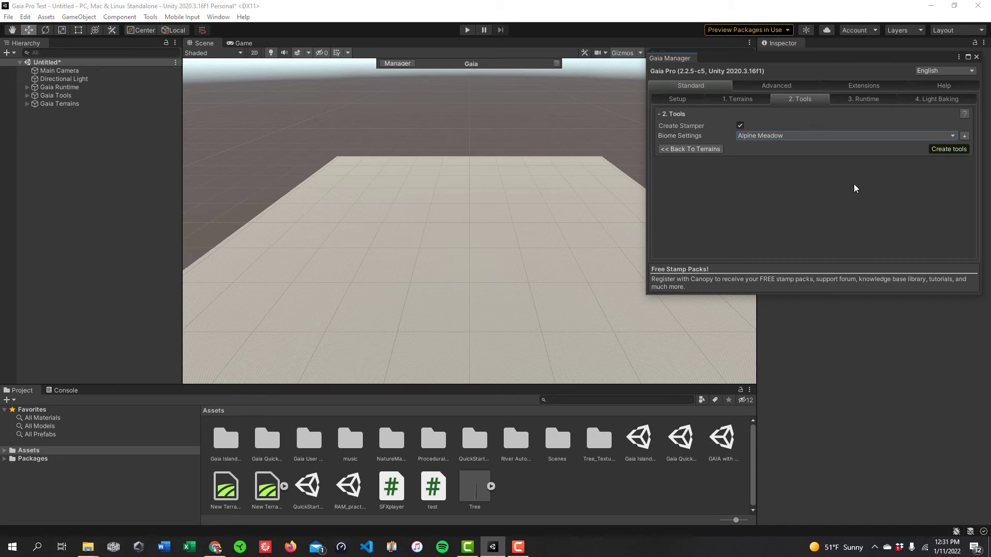
click(946, 150)
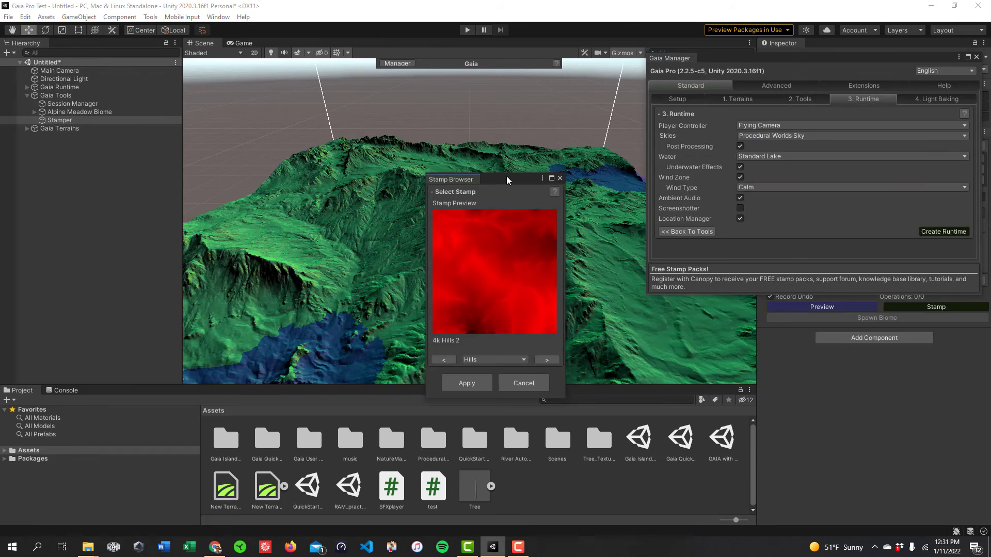
drag(506, 179, 577, 77)
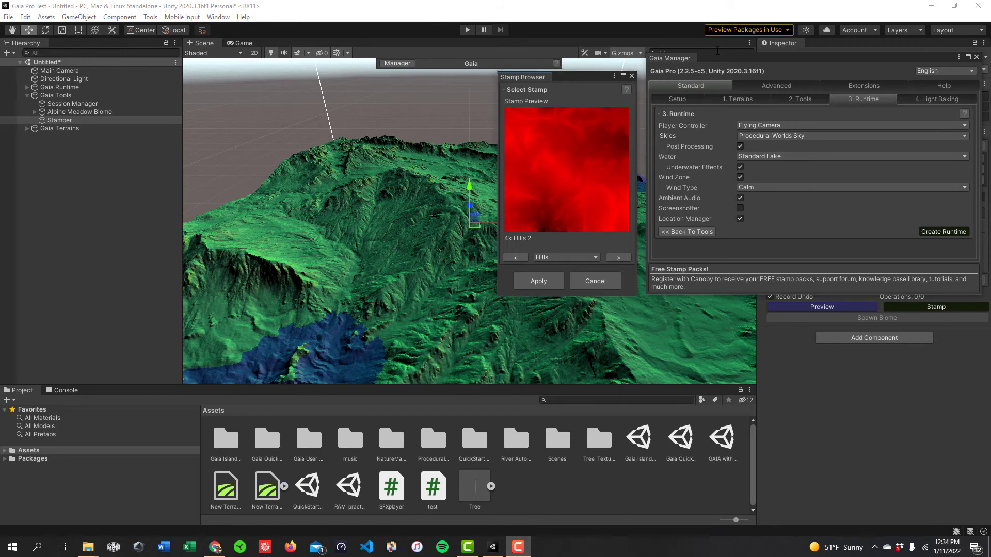
click(722, 59)
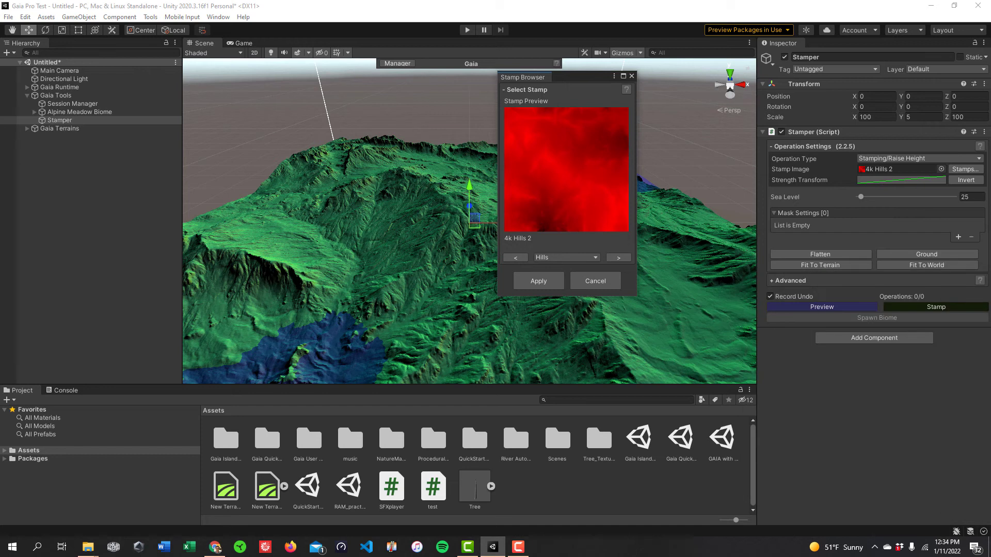
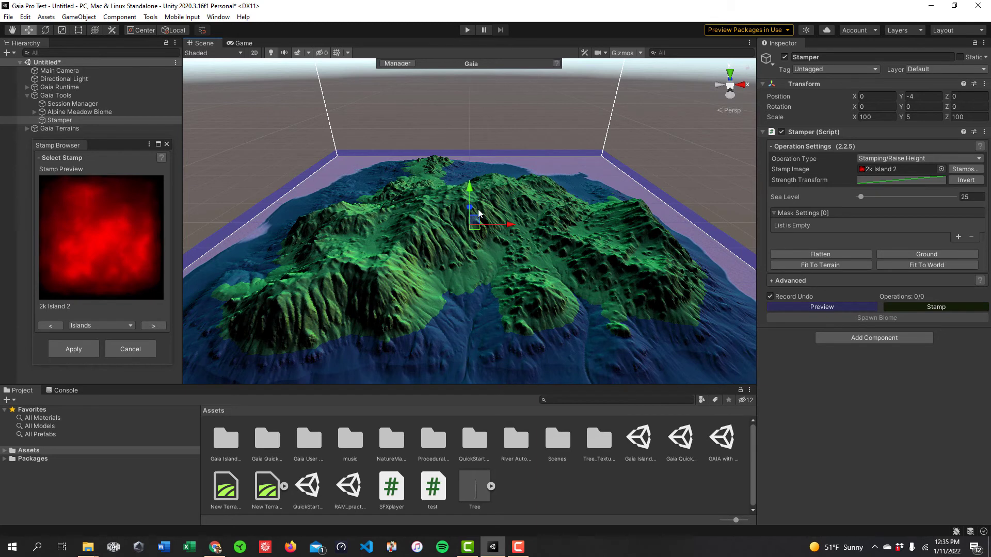
- Try the 2k Mountain 1 stamp in place of the island, raising the Stamper to about Y 43 and lowering it to about Y 17
mouse_move(469, 185)
mouse_down()
mouse_move(478, 166)
mouse_move(485, 175)
mouse_up()
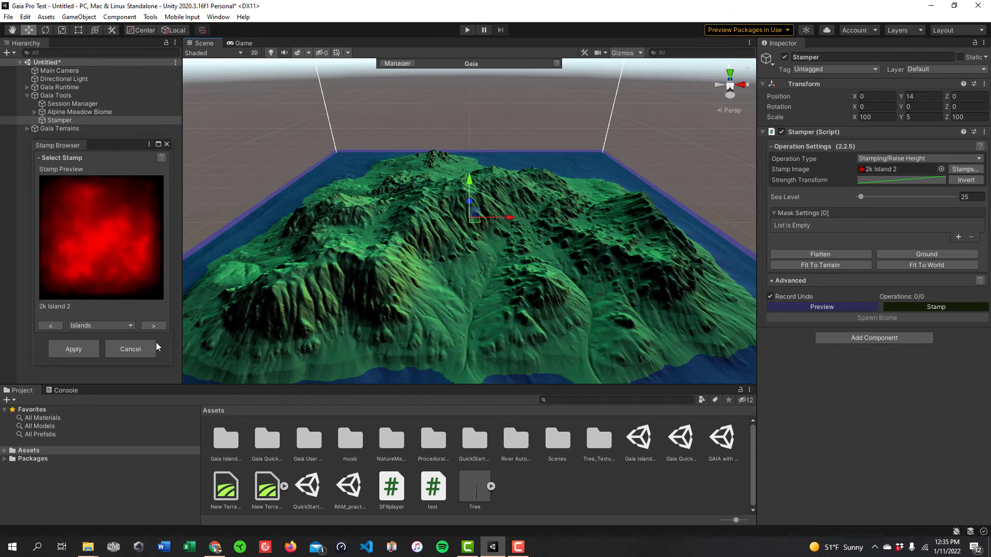
click(124, 326)
click(109, 383)
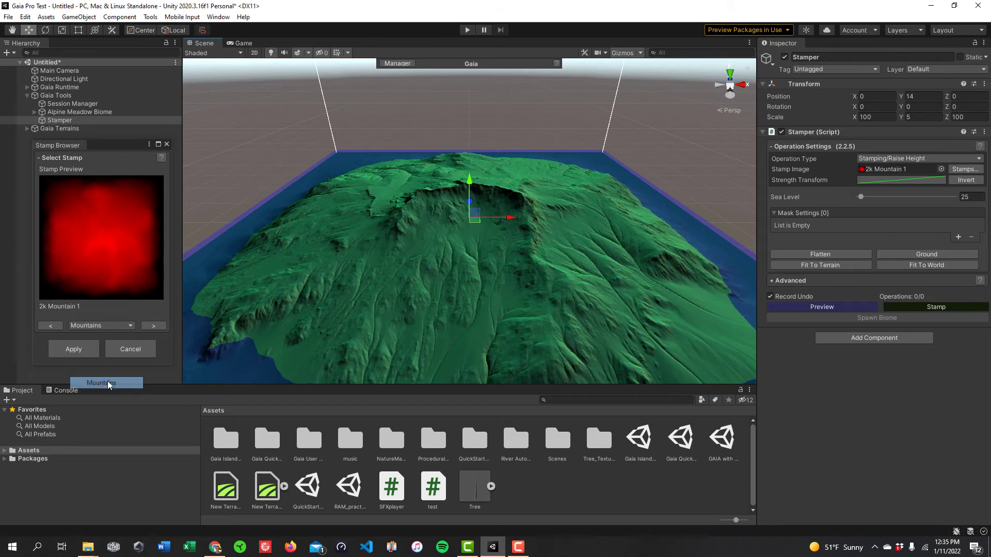
mouse_move(470, 183)
mouse_down()
mouse_move(471, 170)
mouse_move(470, 178)
mouse_up()
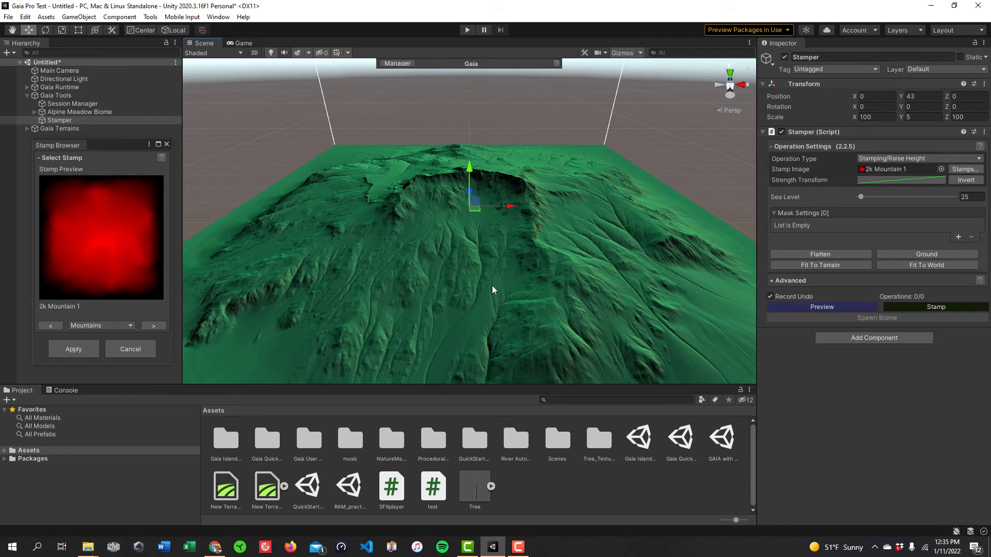
scroll(494, 292, down, 5)
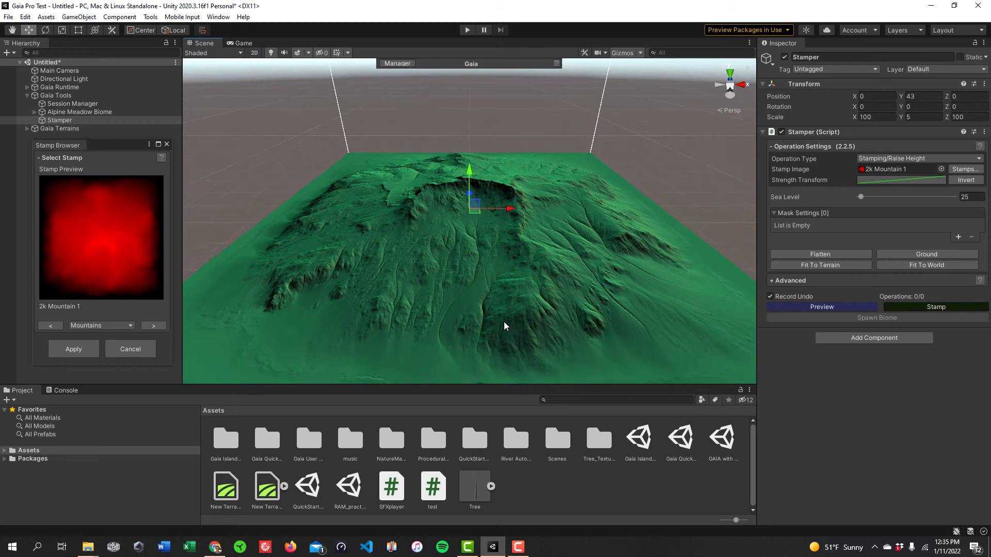
scroll(498, 325, down, 4)
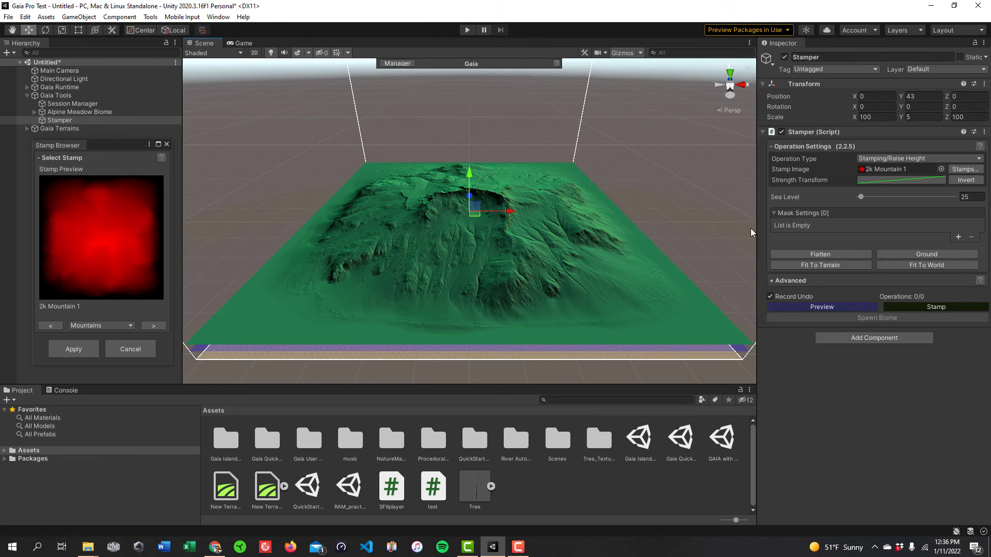
drag(467, 170, 472, 175)
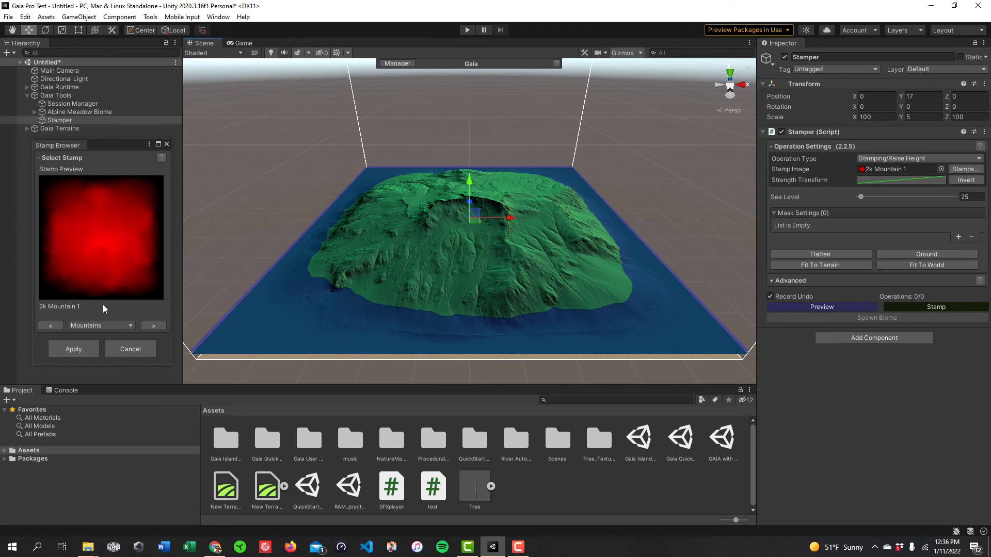
- Choose the 2k Island 2 stamp from the Islands category
click(129, 325)
click(125, 347)
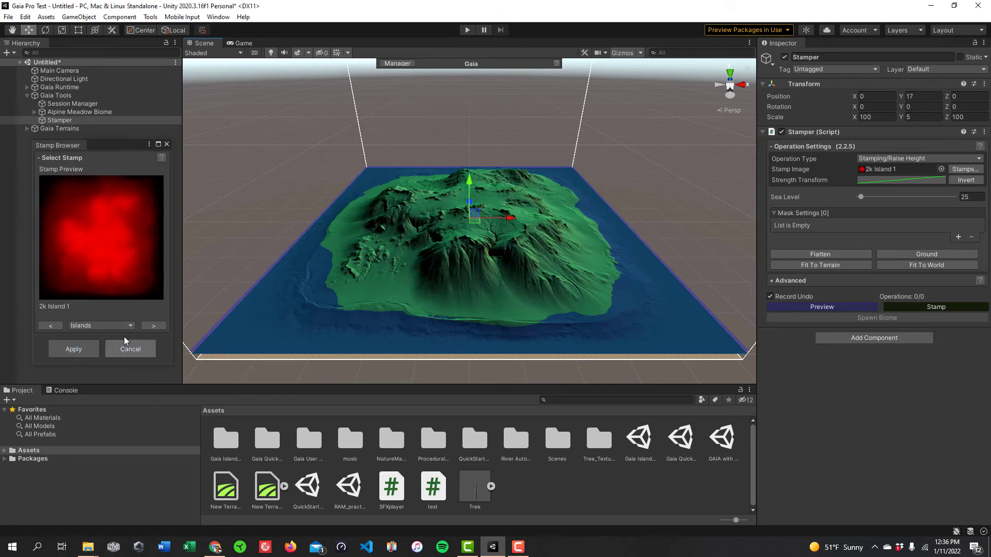
click(152, 326)
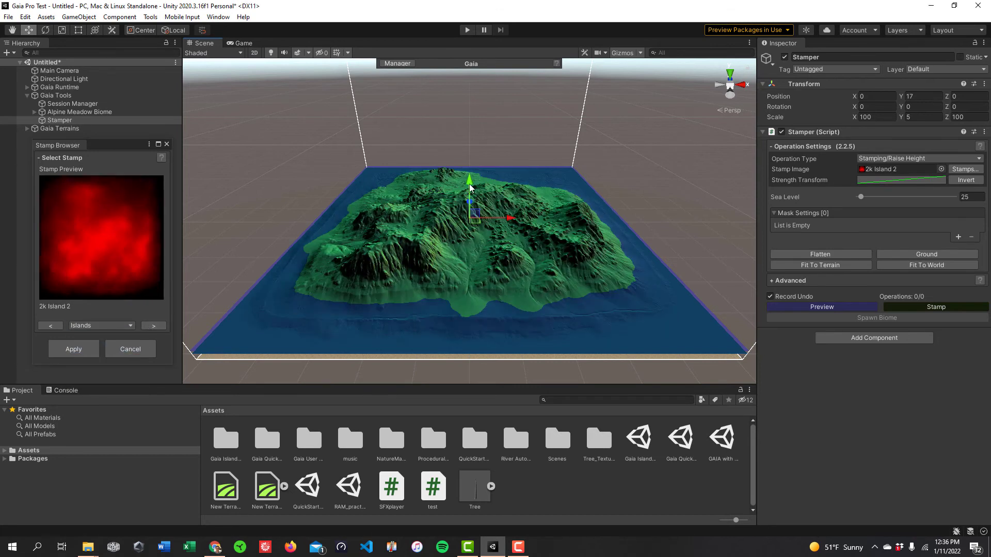
- Move the Stamper to about X 50, Y -10 and stamp the island onto the terrain
drag(471, 188, 471, 191)
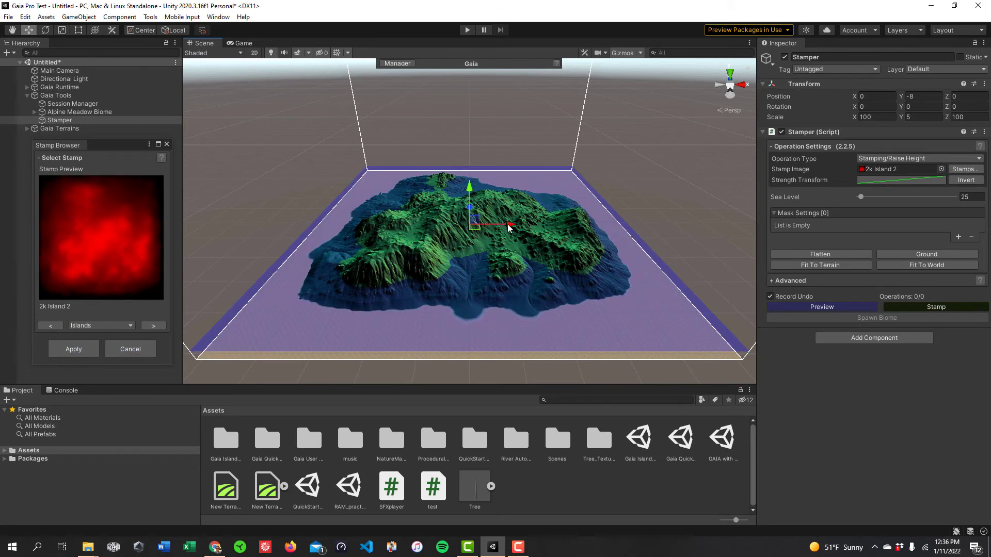
mouse_move(508, 227)
mouse_down()
mouse_move(526, 226)
mouse_move(516, 225)
mouse_up()
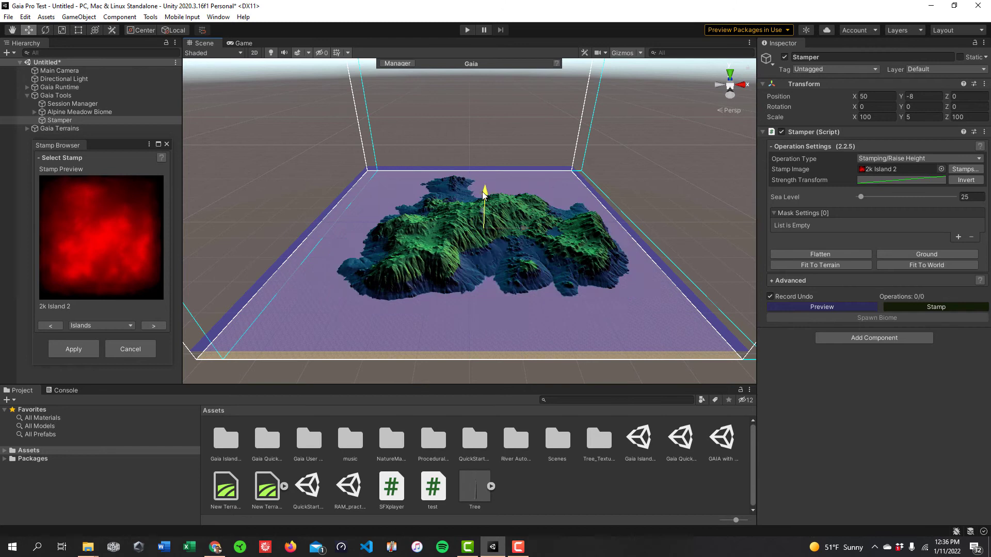
drag(482, 191, 437, 214)
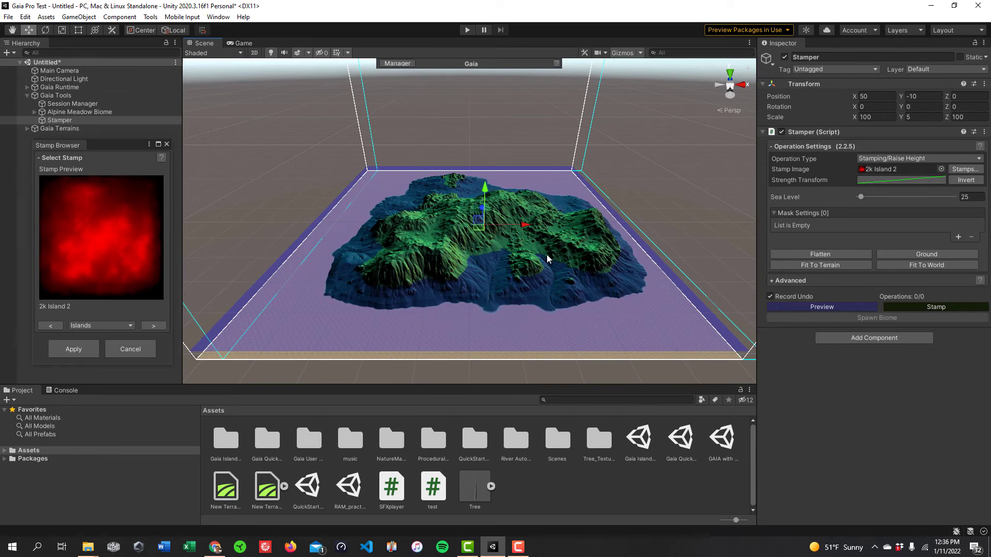
click(934, 306)
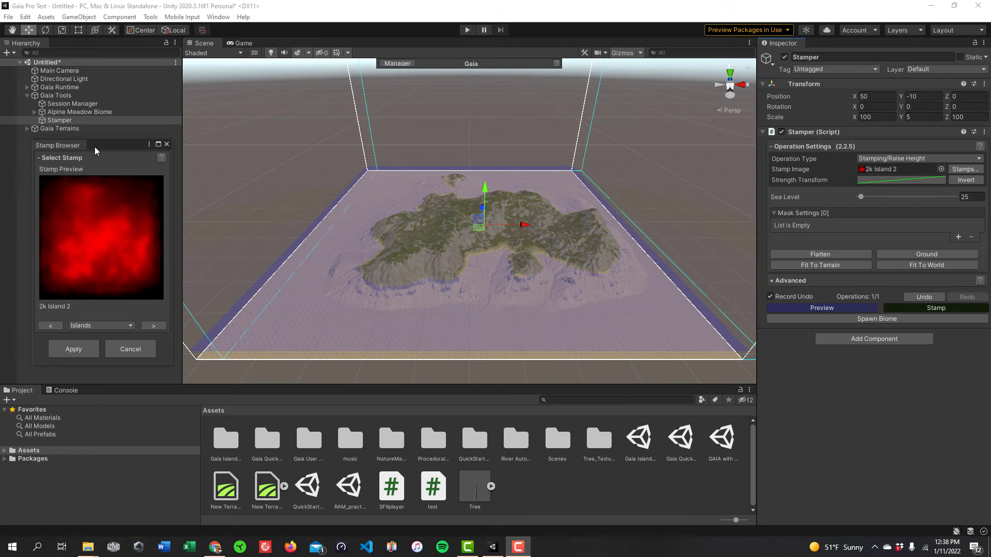
- Choose the 2k Mesa 1 stamp from the Mesas category and turn off the stamp preview
drag(101, 146, 172, 88)
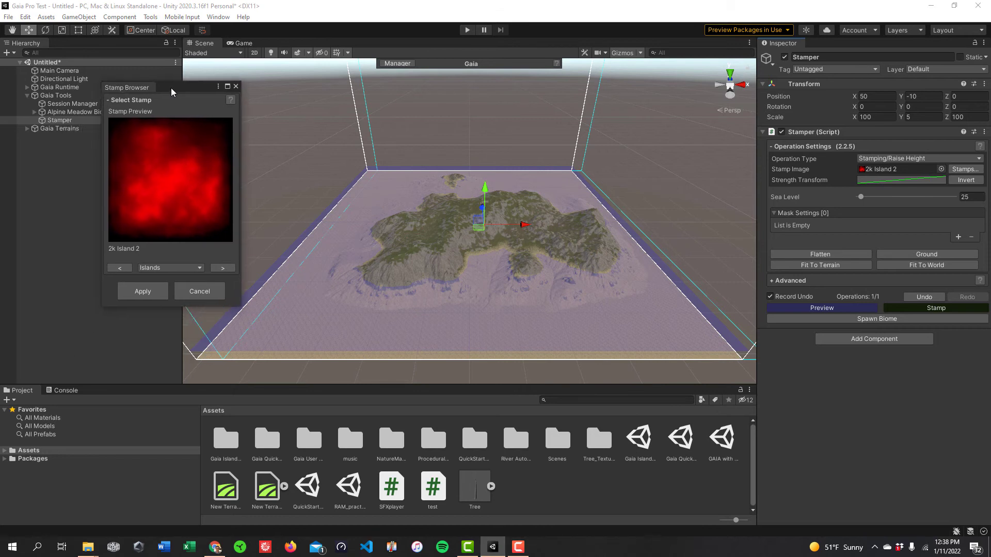
click(187, 268)
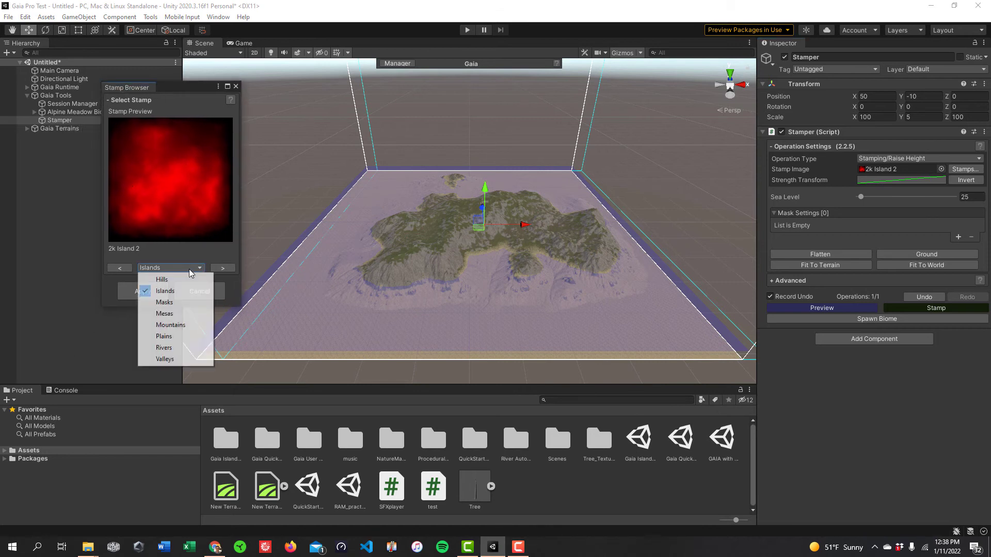
click(165, 314)
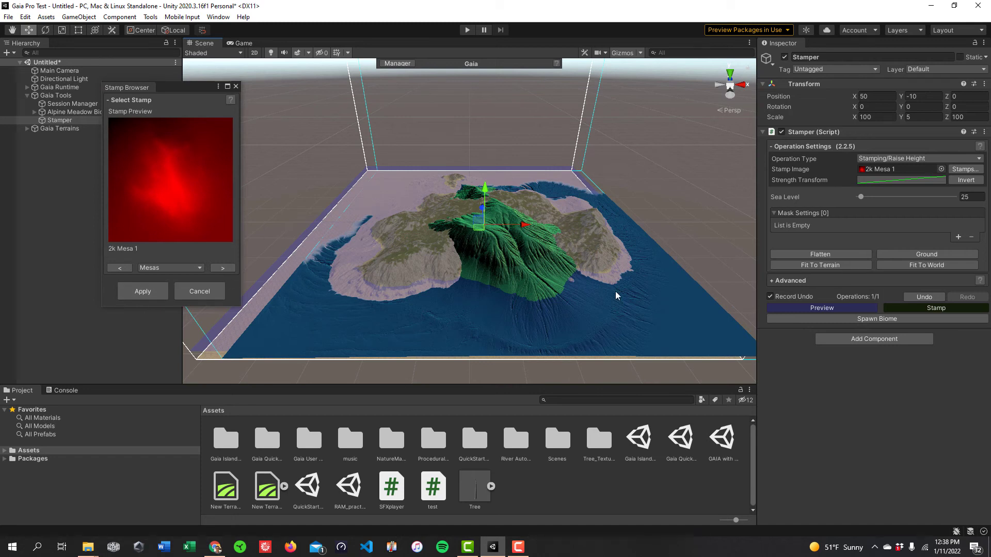
click(821, 311)
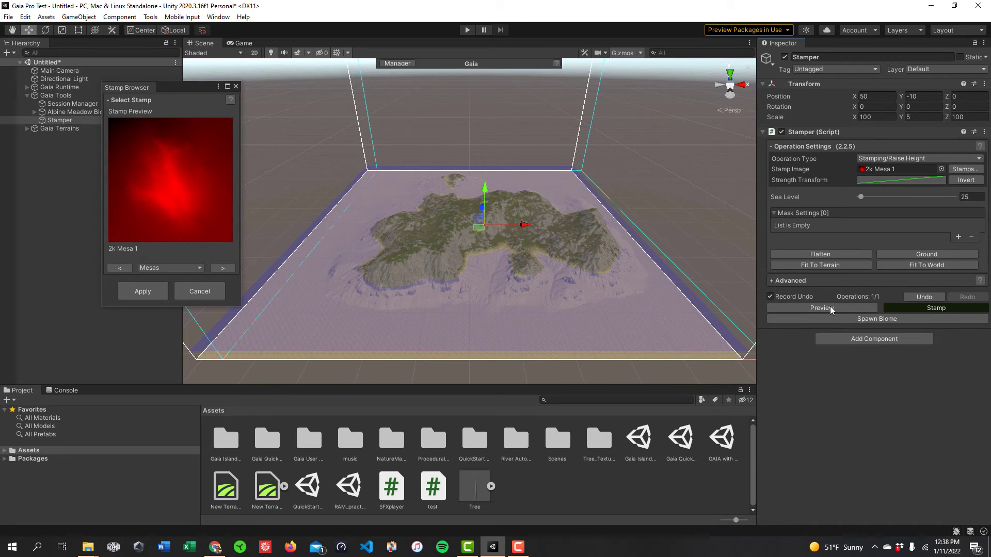
- Turn on the stamp preview, raise the Stamper to about Y 0, and stamp 2k Mesa 1 onto the island
click(829, 307)
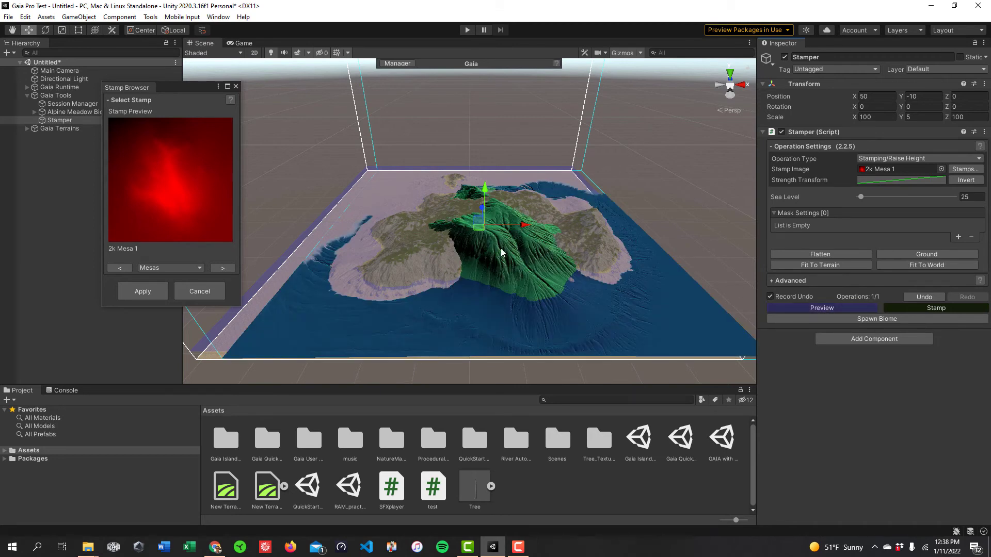
mouse_move(485, 191)
mouse_down()
mouse_move(484, 181)
mouse_move(484, 189)
mouse_up()
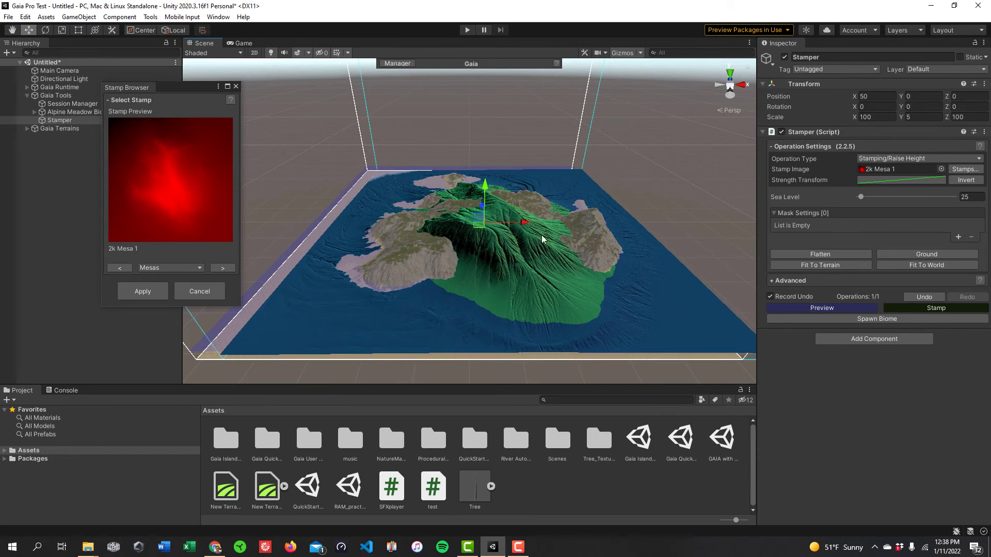
click(927, 305)
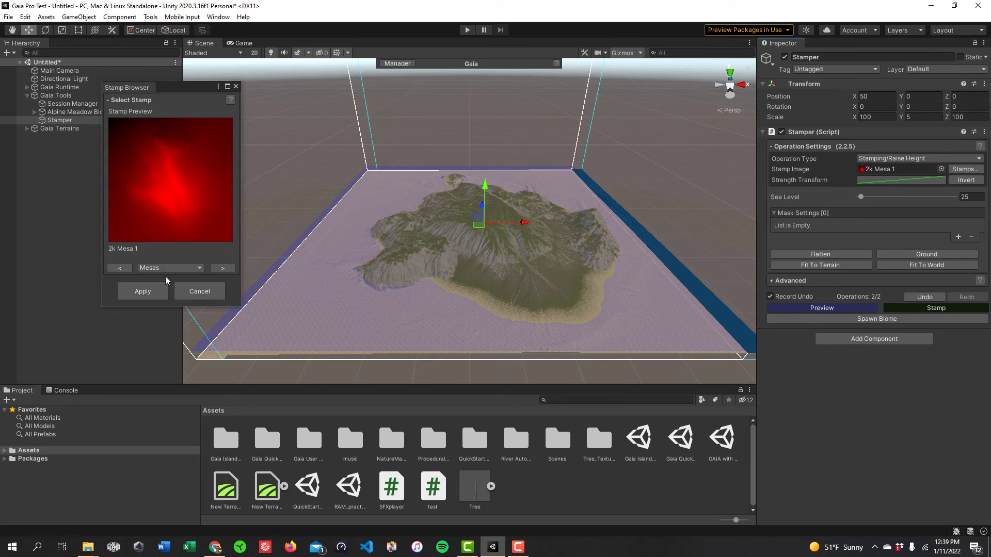
- Choose the 2k Mesa 2 stamp, move the Stamper to about Y -37, Z 132, and stamp it onto the terrain
click(197, 268)
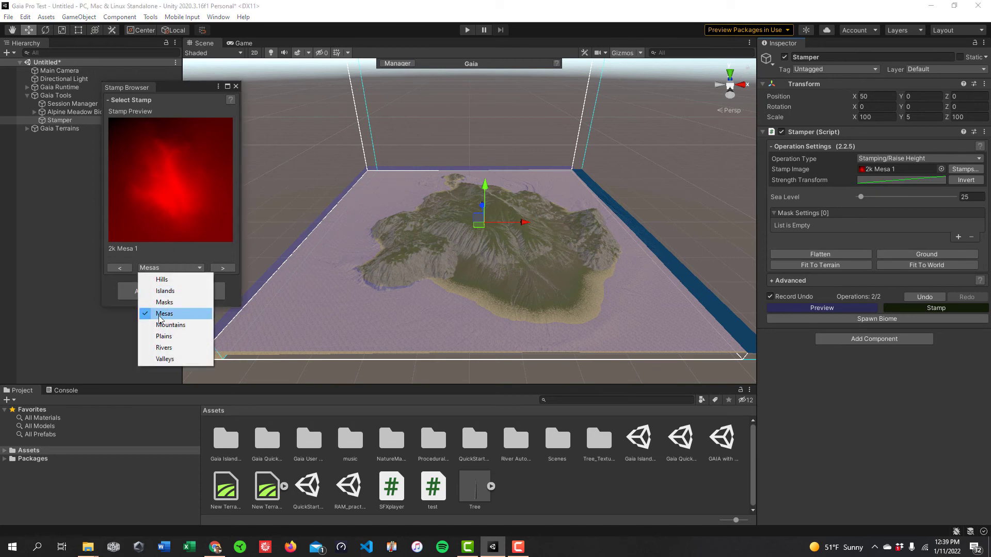
click(222, 269)
click(222, 269)
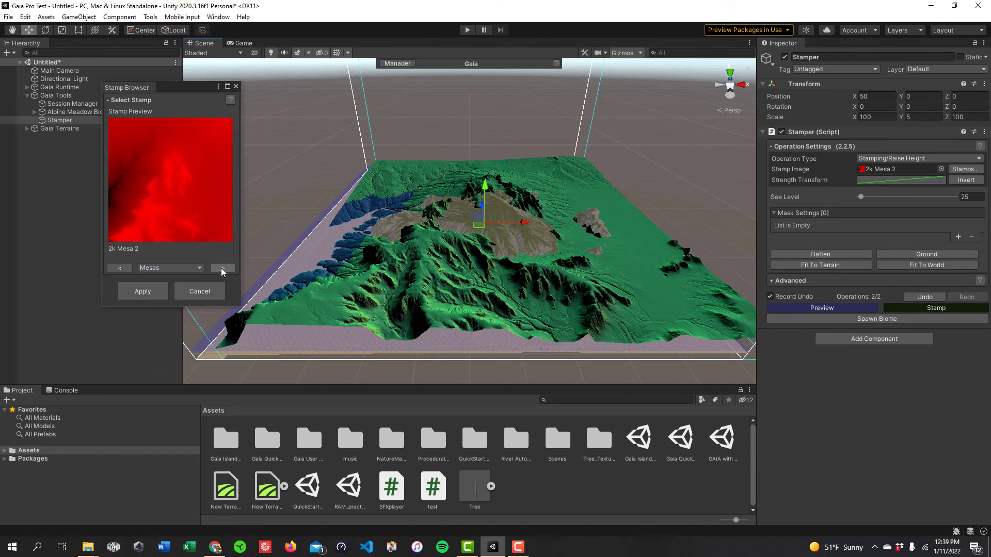
mouse_move(485, 186)
mouse_down()
mouse_move(485, 196)
mouse_move(484, 178)
mouse_up()
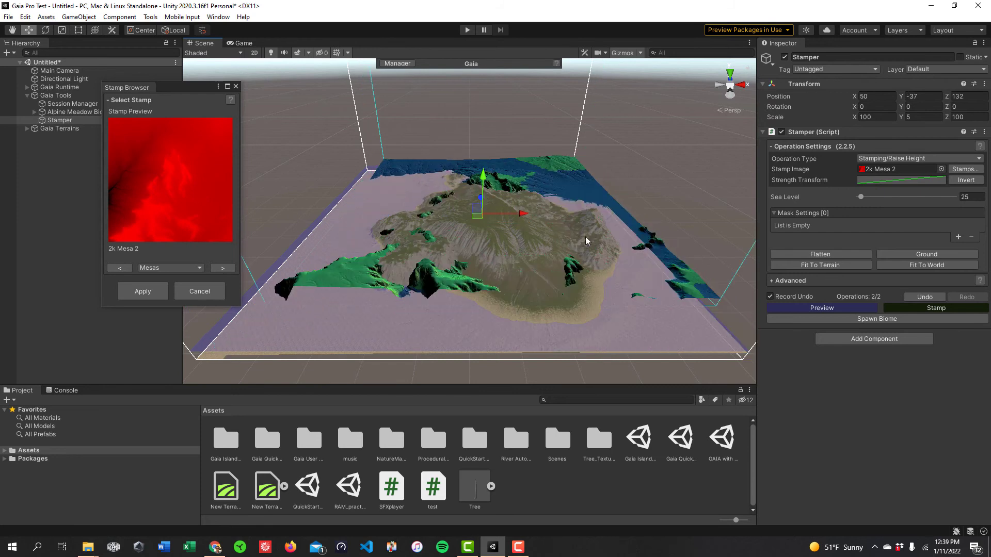
click(895, 311)
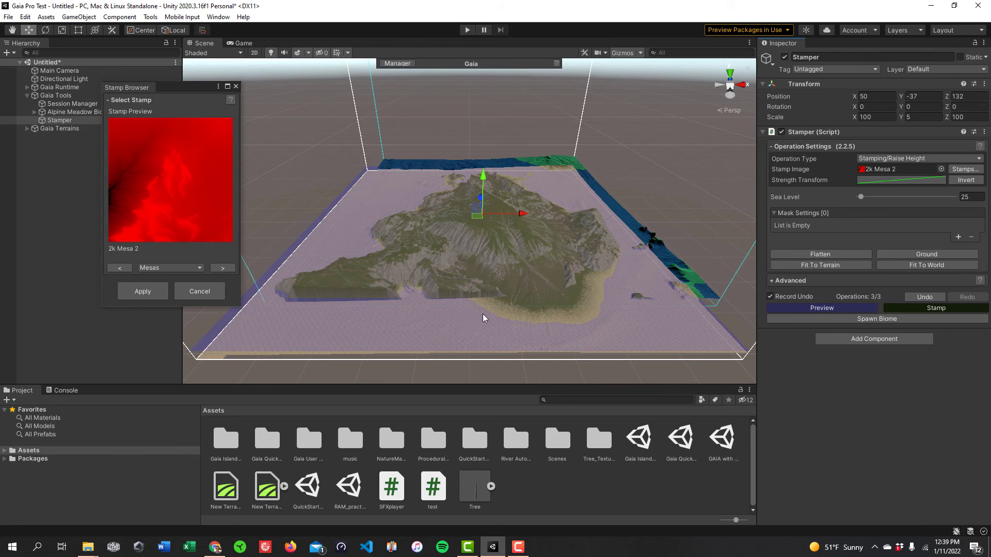
- Flatten the terrain tiles, and stamp 2k Mesa 2 onto them with the Stamper lowered to about Y -64
click(823, 255)
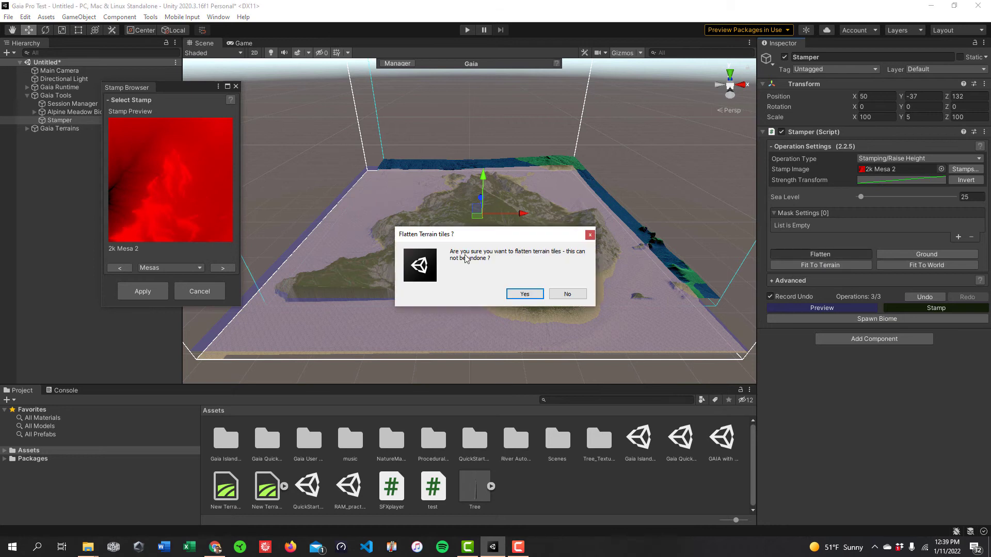
click(522, 294)
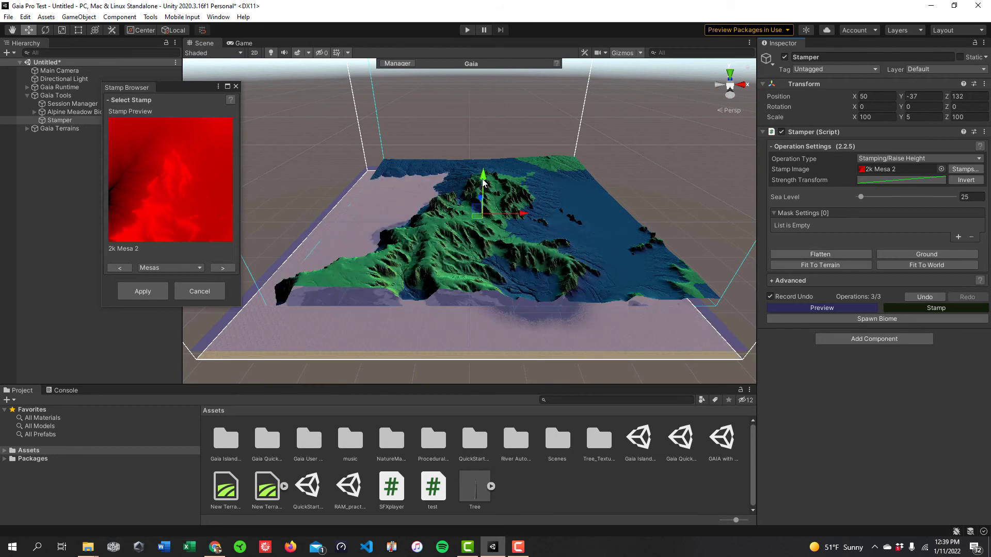
mouse_move(484, 187)
mouse_down()
mouse_move(484, 236)
mouse_move(476, 185)
mouse_up()
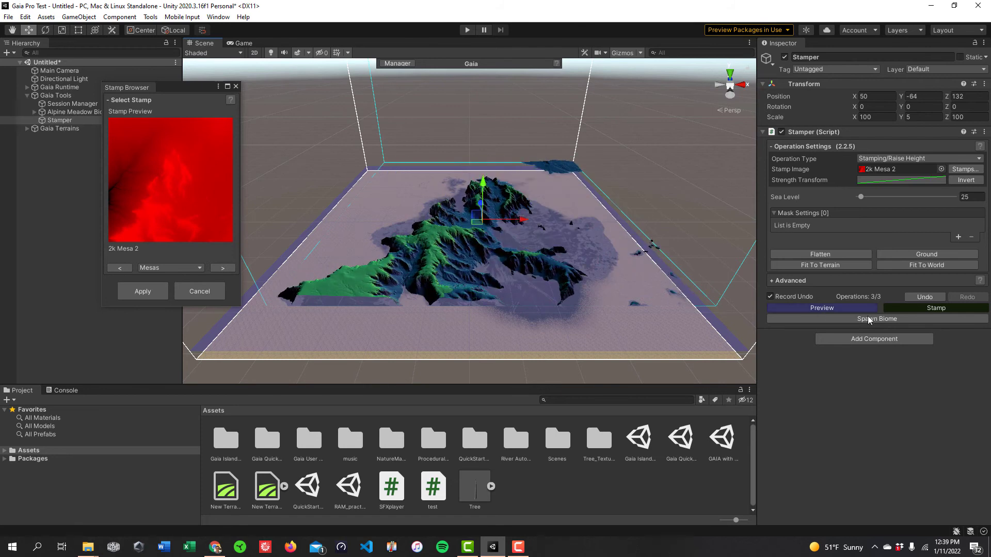
click(917, 307)
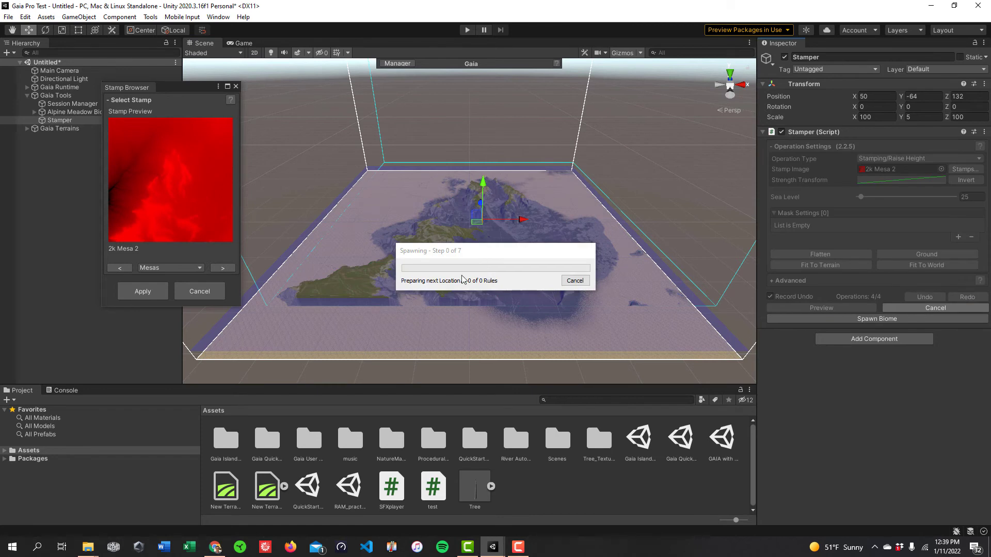
- Choose the 2k Island 1 stamp from the Islands category and stamp it onto the terrain at the Stamper's current position
click(200, 267)
click(204, 289)
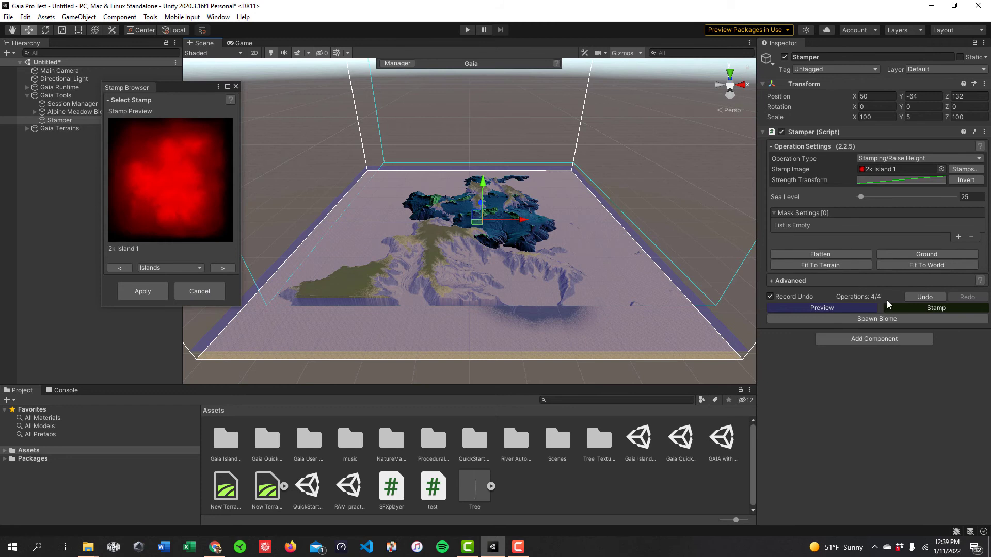
click(919, 307)
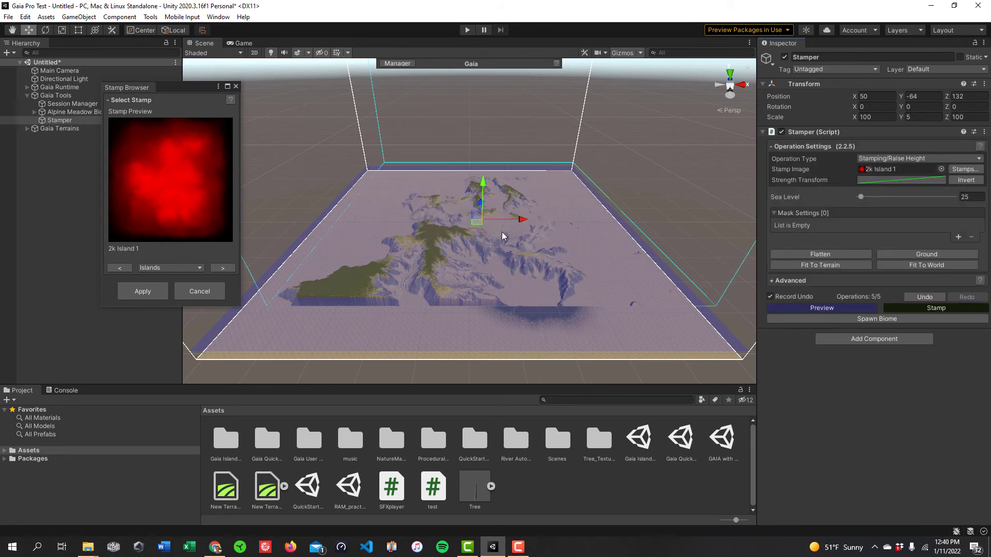
scroll(505, 228, up, 3)
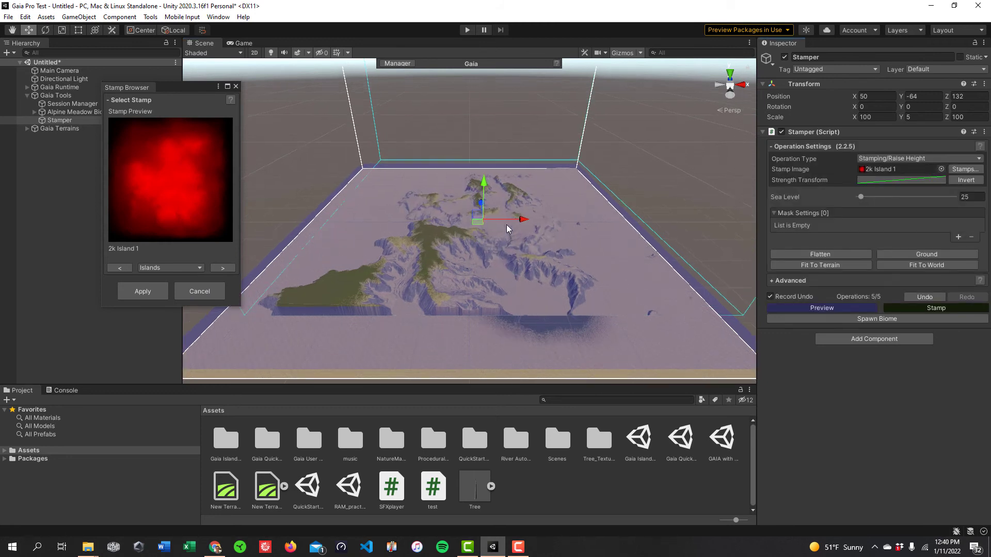
scroll(507, 226, up, 3)
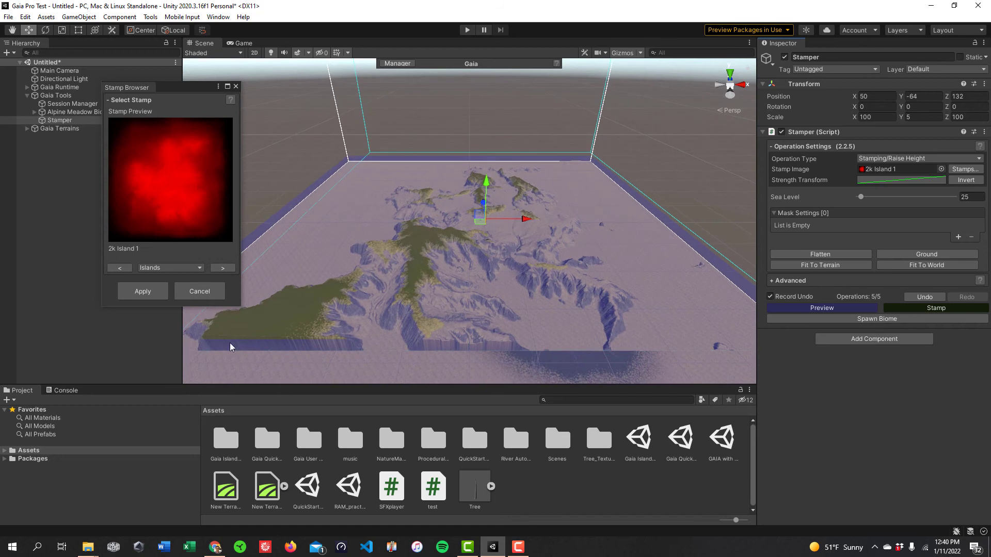
- Select the terrain in the scene and open the Runtime settings of the Gaia Manager
click(515, 311)
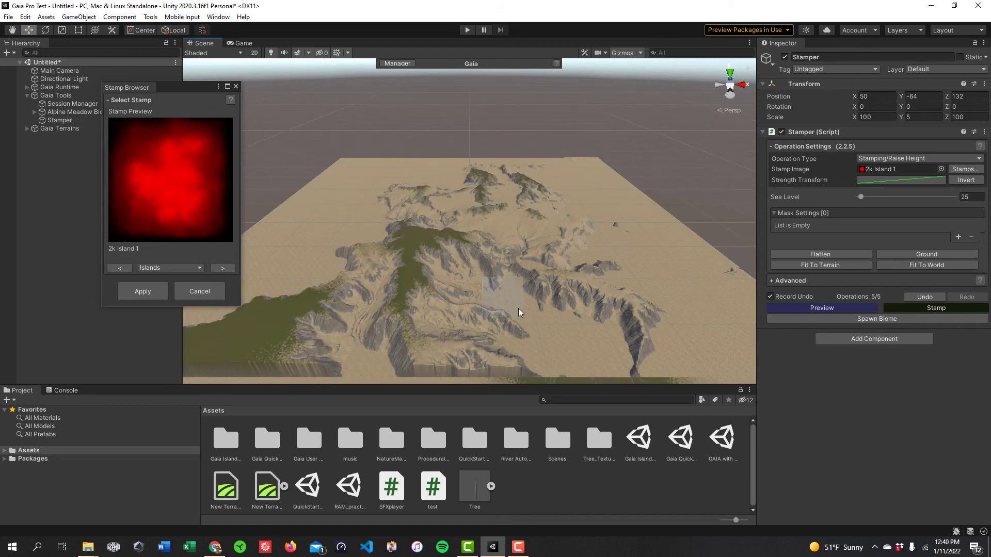
click(422, 220)
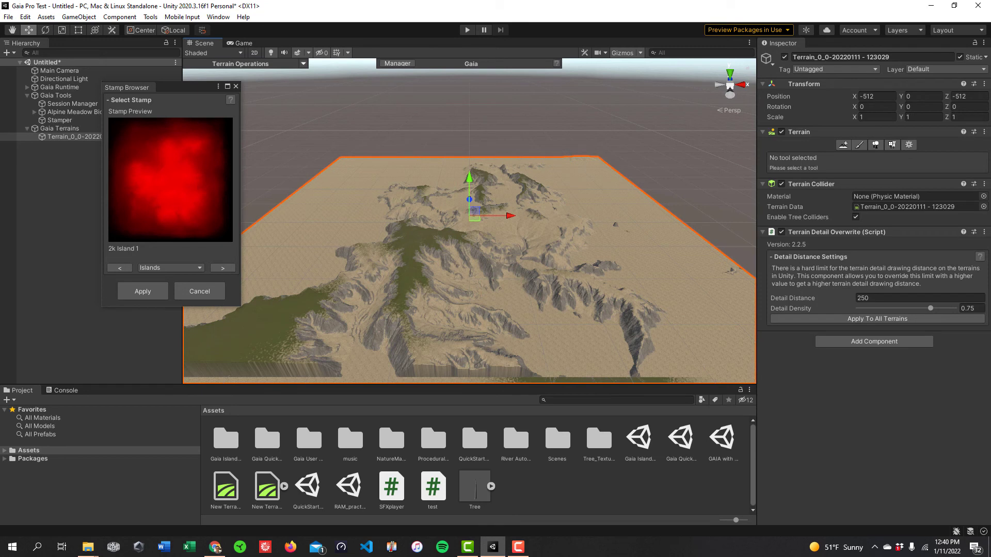
drag(661, 170, 550, 76)
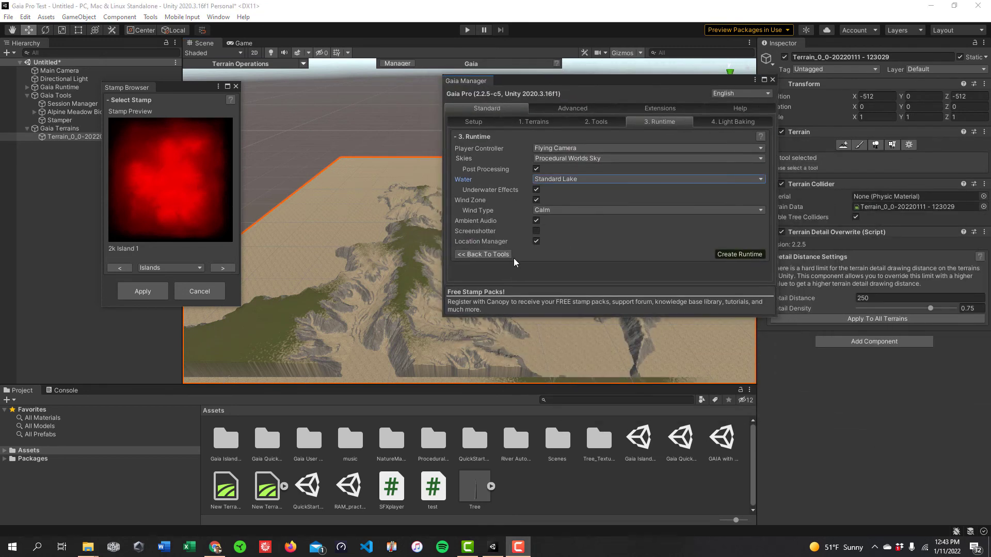
- Close the Stamp Browser and reselect the Stamper object
click(236, 86)
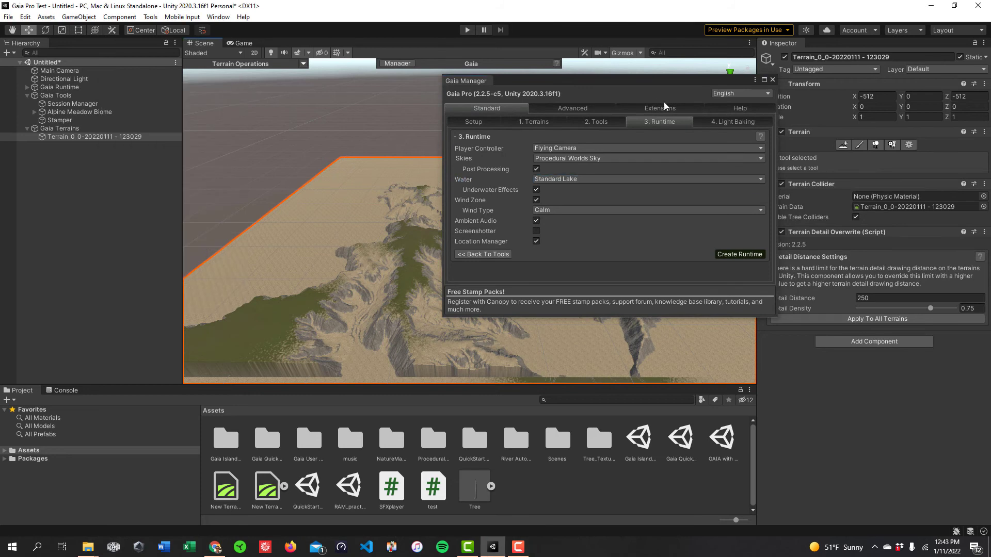
click(59, 120)
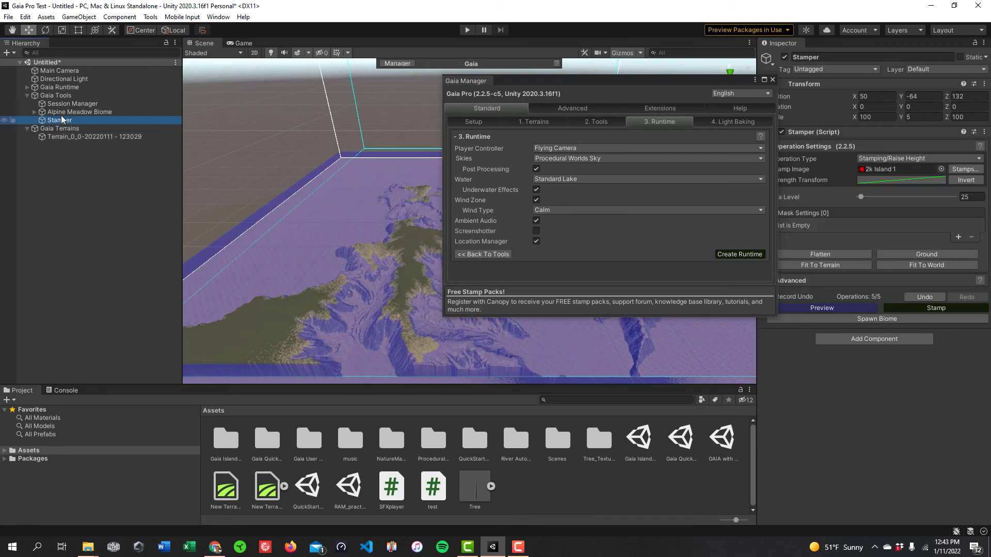
click(964, 170)
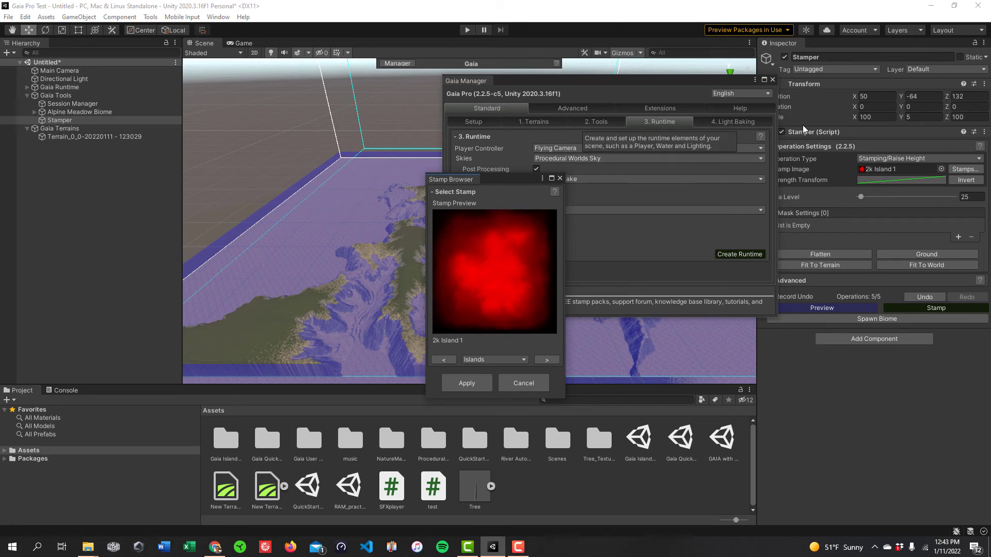
click(559, 178)
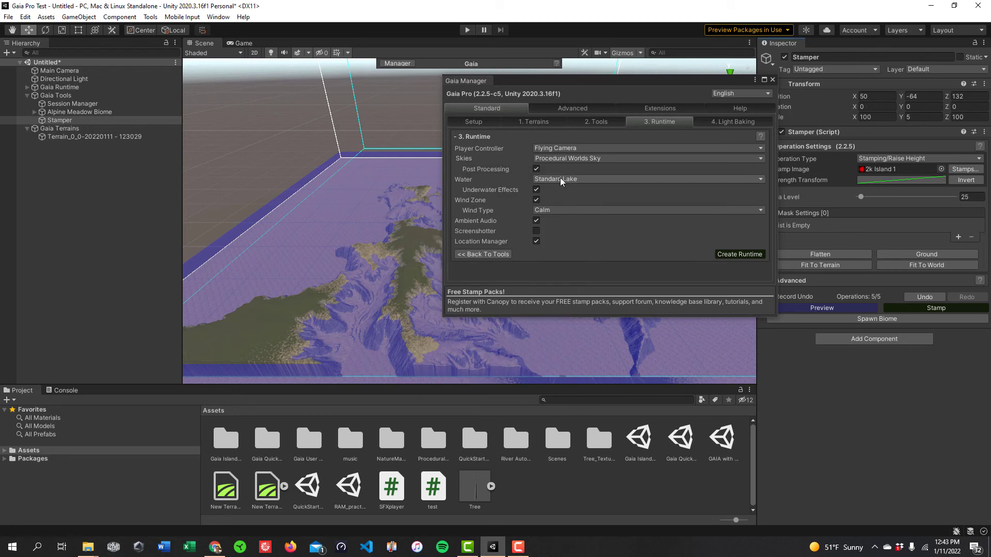
- Review the Player Controller options in the Runtime settings, keeping Flying Camera
click(574, 148)
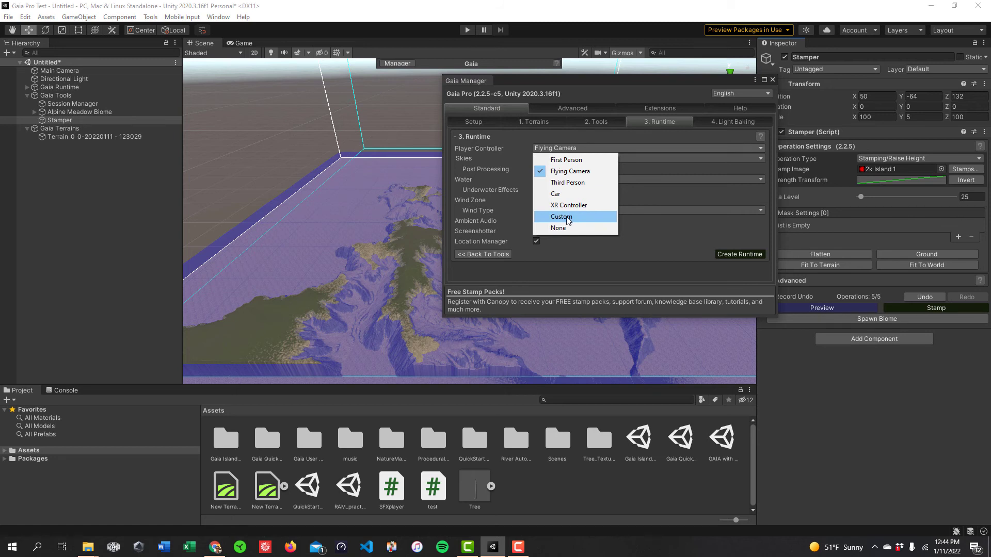
click(562, 172)
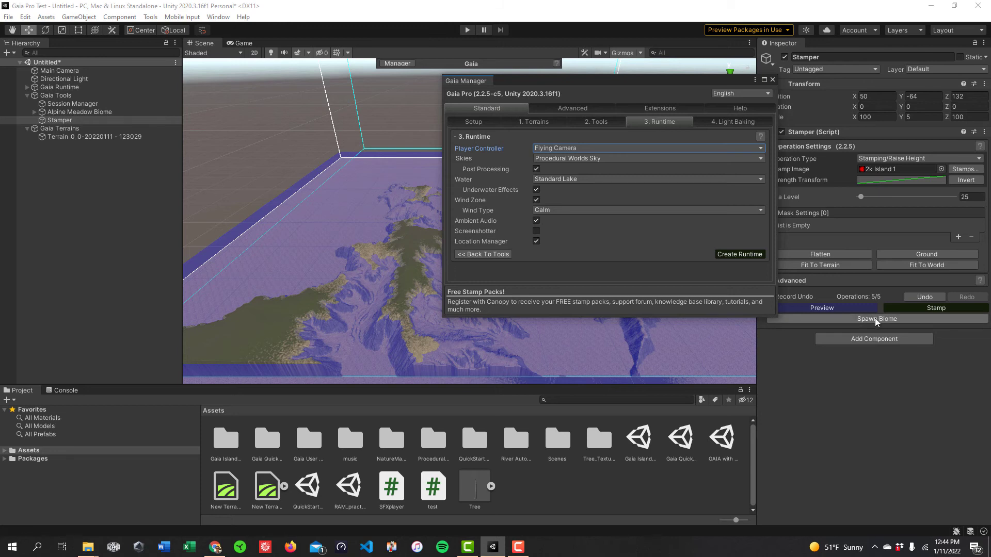
click(564, 150)
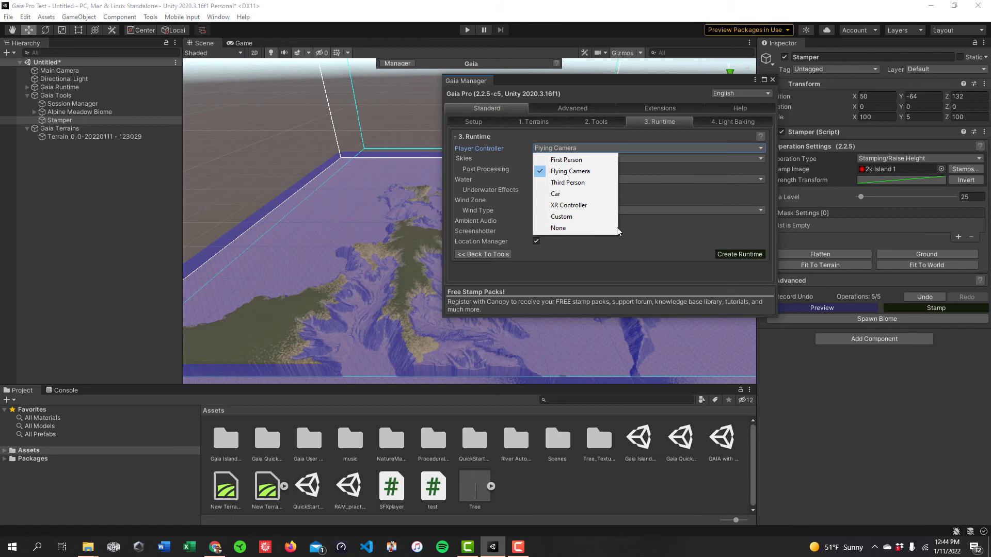
click(626, 76)
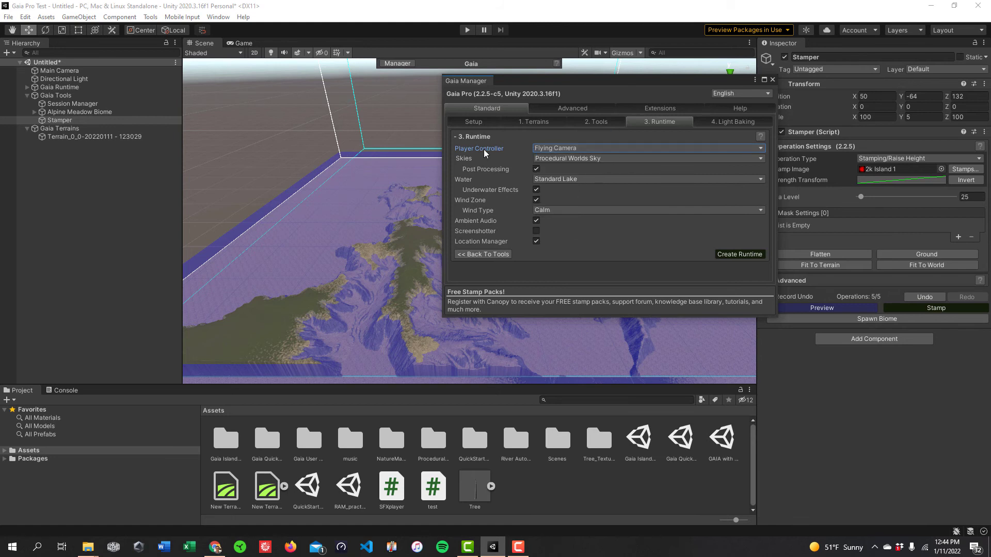
- Set the runtime skies to Day and the water to Standard Clear Lake
click(551, 161)
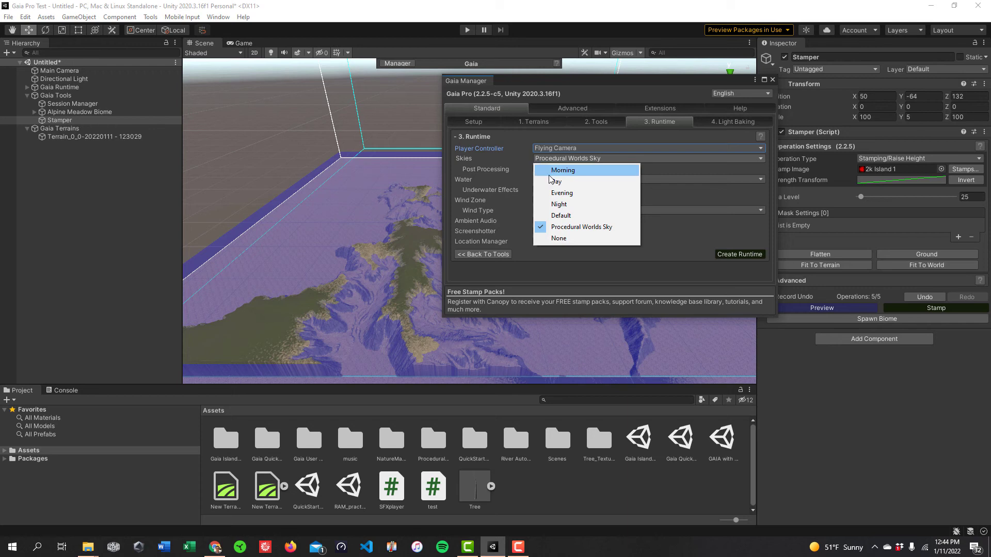
click(556, 181)
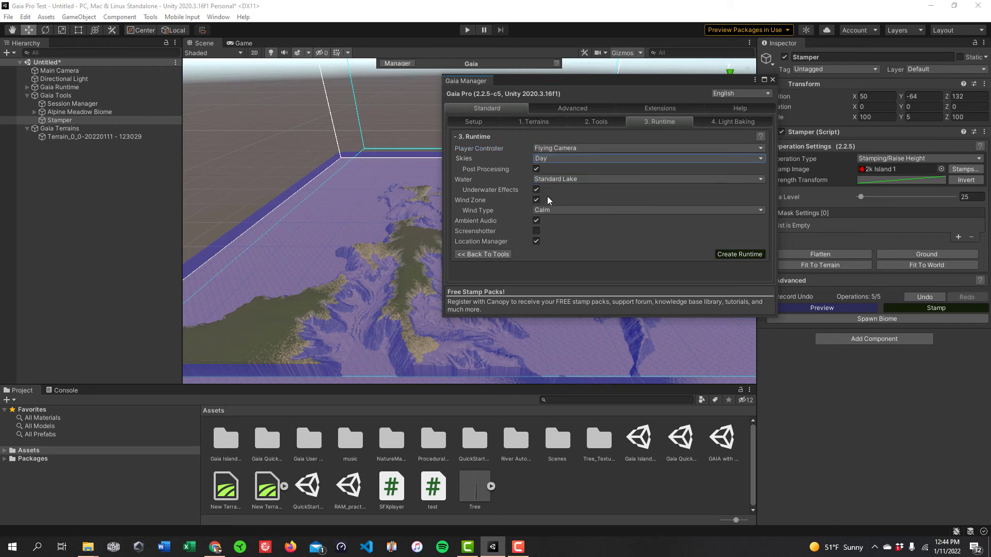
click(547, 181)
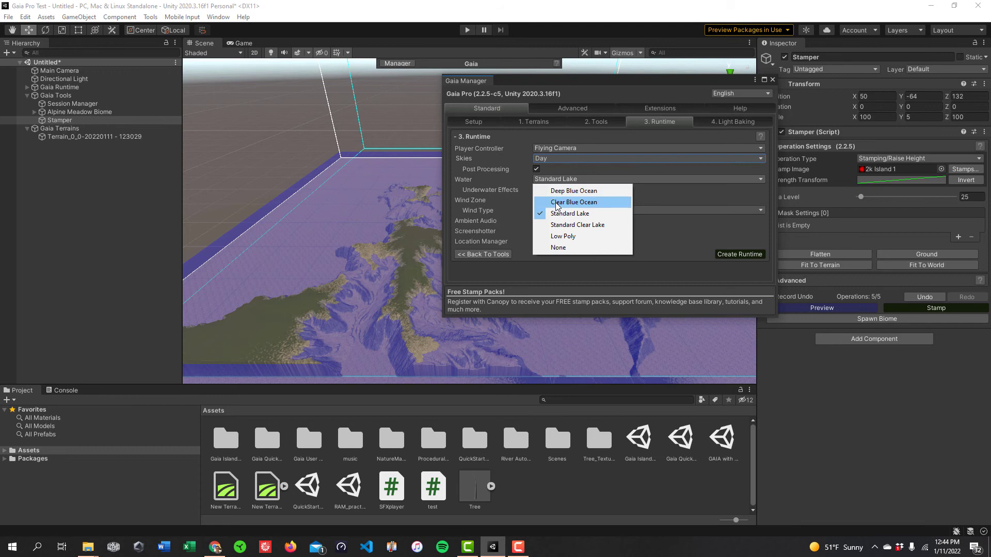
click(578, 226)
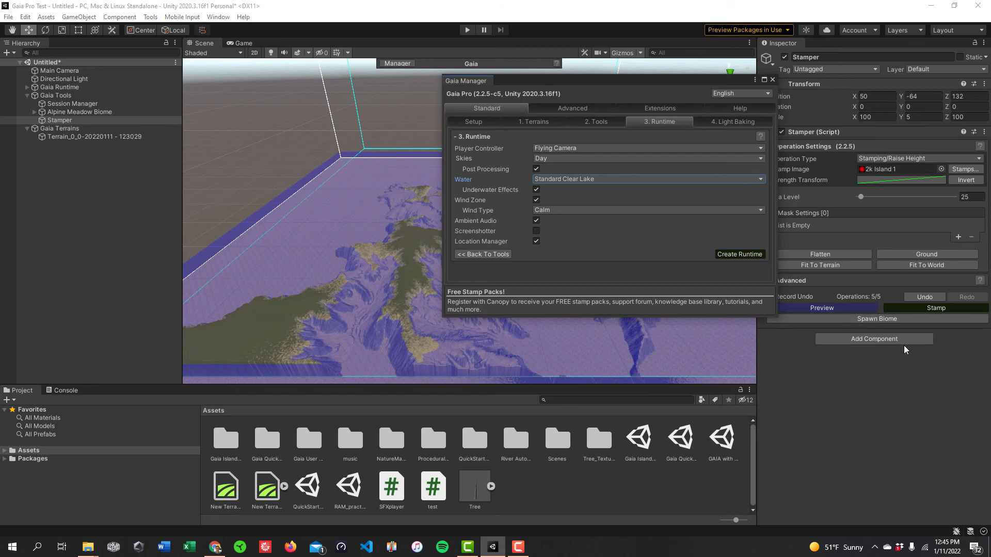
- Spawn the Alpine Meadow biome on the terrain and set the runtime player controller to First Person
click(874, 318)
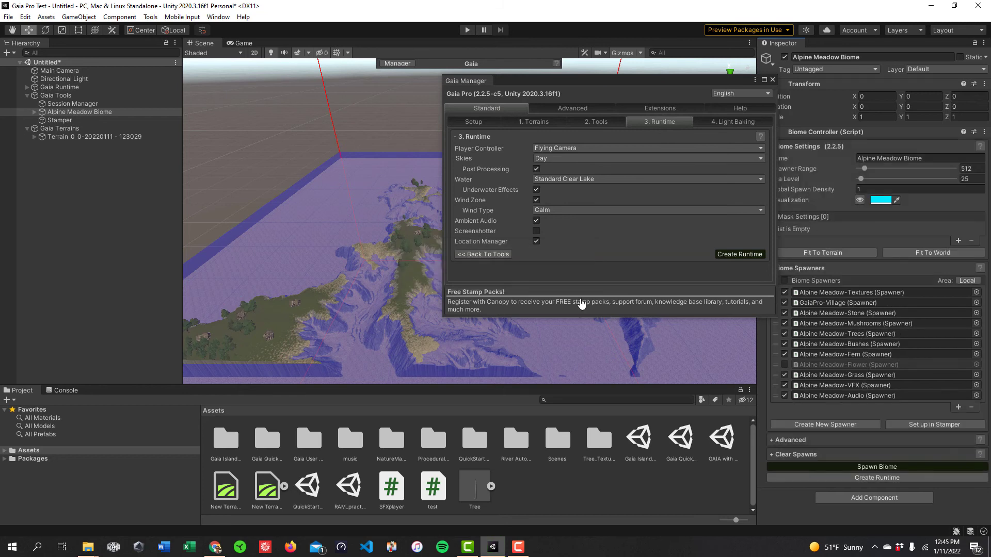
click(562, 147)
click(565, 156)
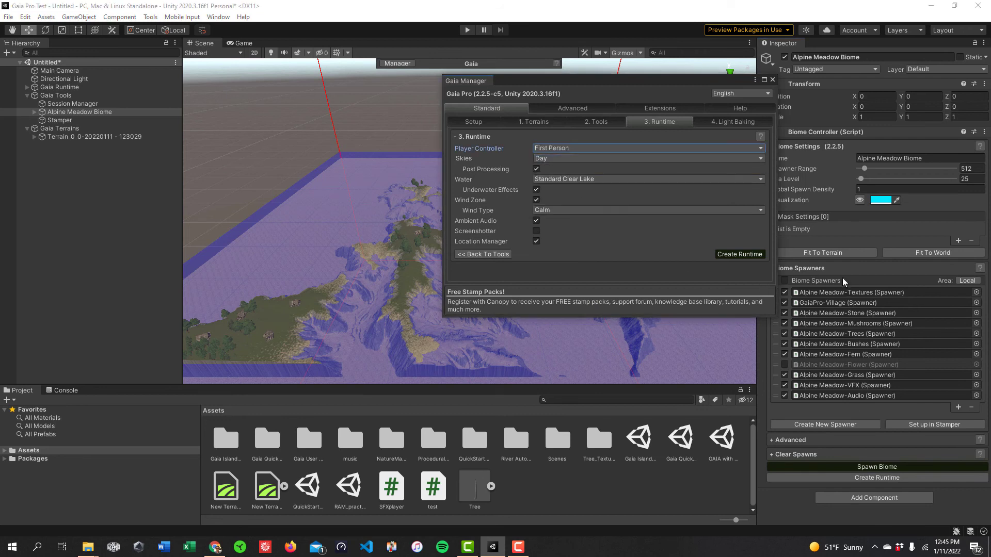
- Create the Gaia runtime components and move the Gaia Manager window clear of the Scene view
click(731, 255)
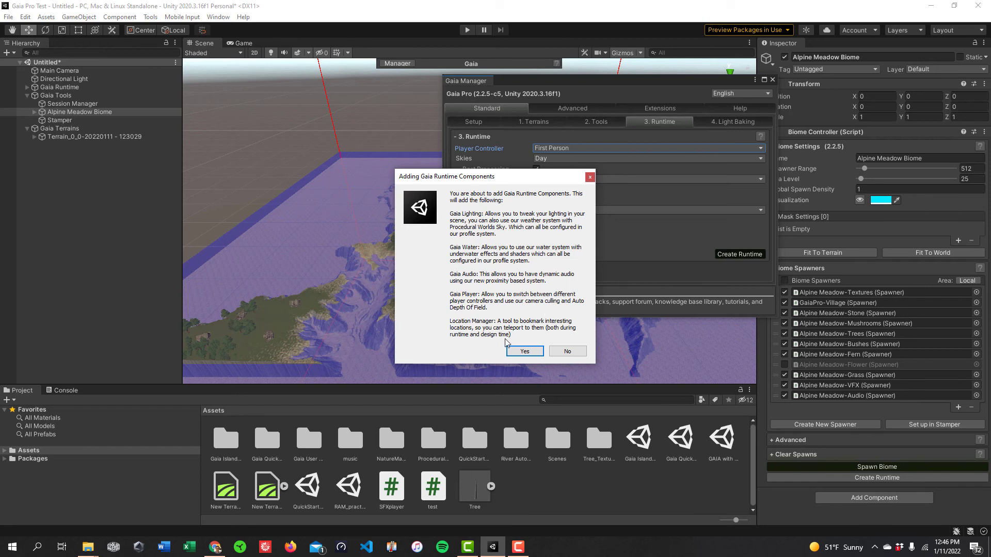
click(524, 350)
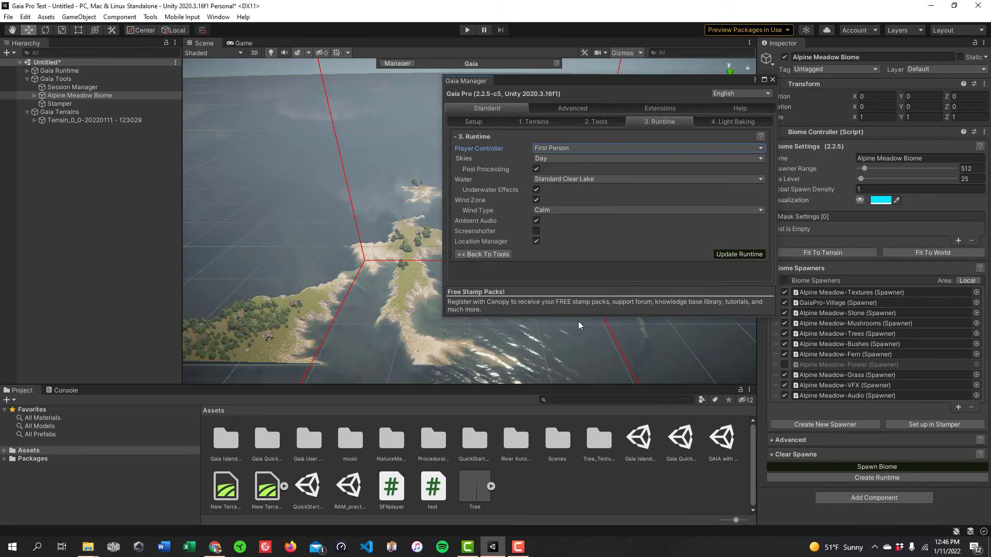
right_drag(380, 312, 423, 278)
drag(548, 79, 835, 342)
right_drag(265, 361, 207, 297)
scroll(327, 298, up, 4)
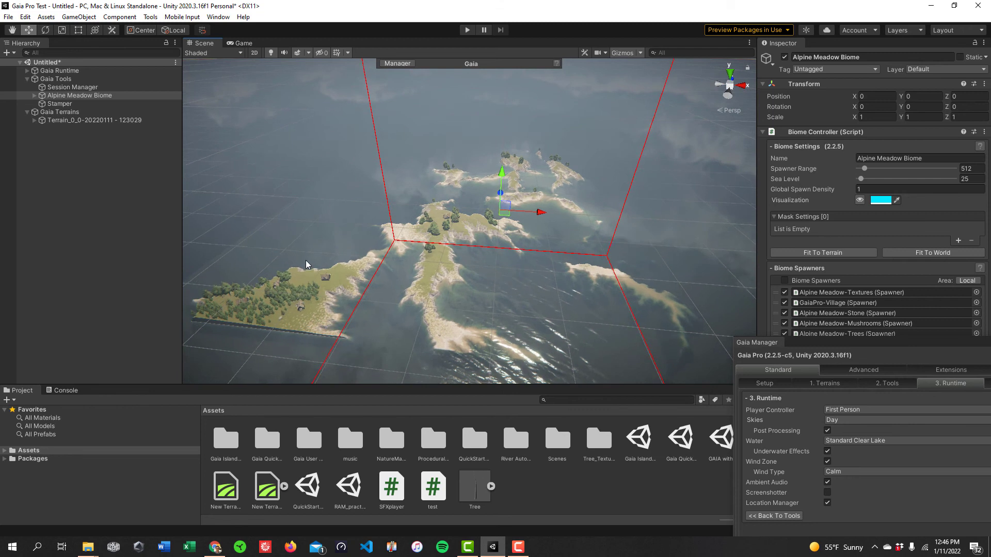
- Play-test the scene from the island overview, walking the first-person player over the rocky hills and among the trees
scroll(428, 253, up, 3)
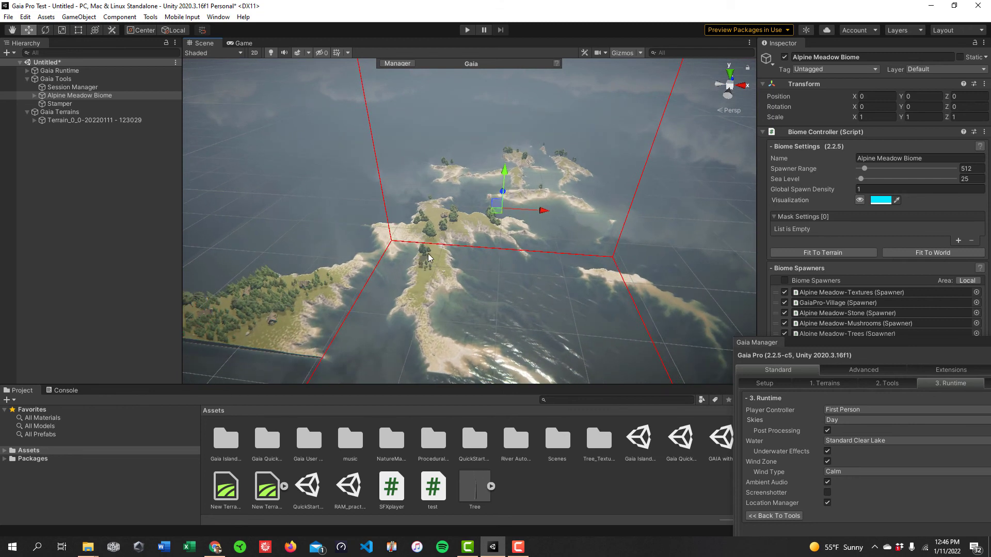
right_drag(479, 232, 408, 235)
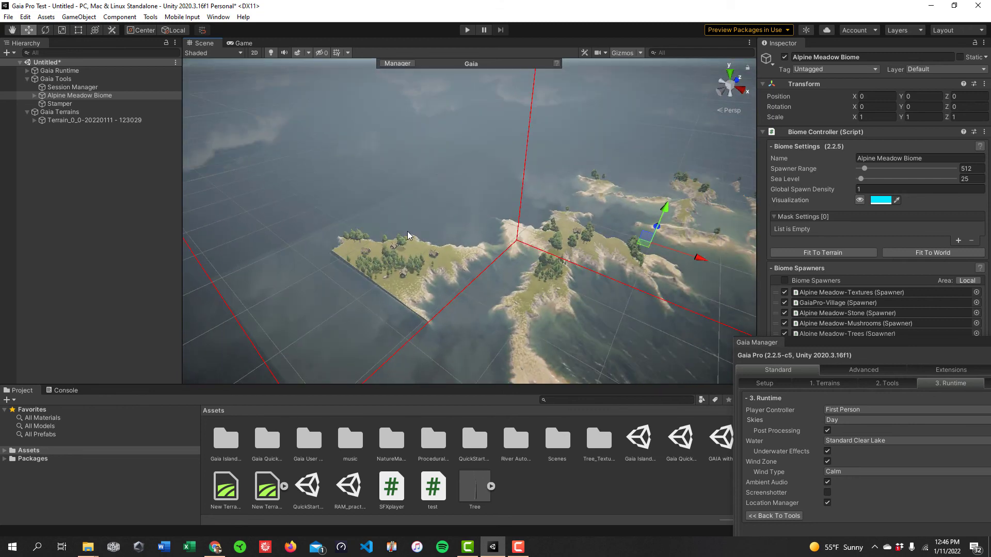
click(467, 32)
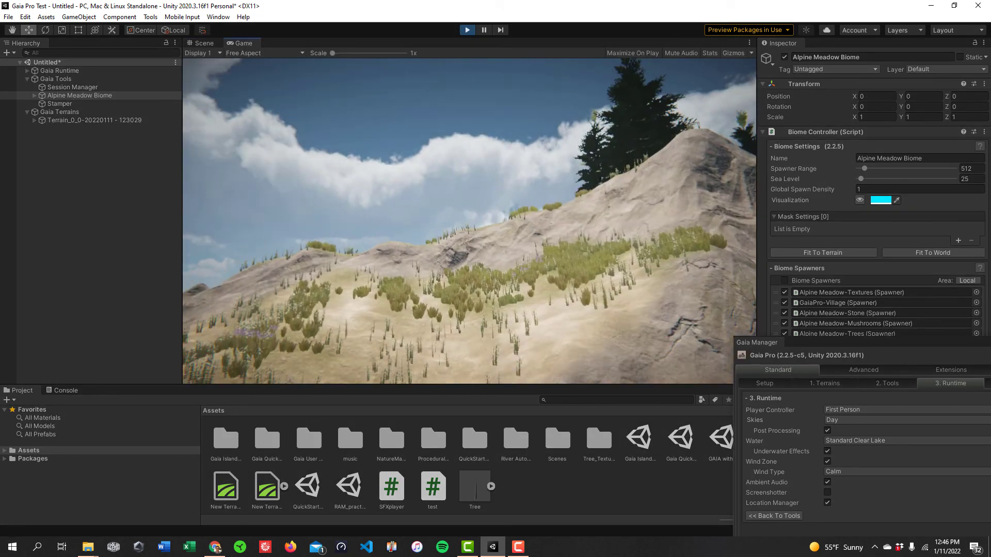
key(w)
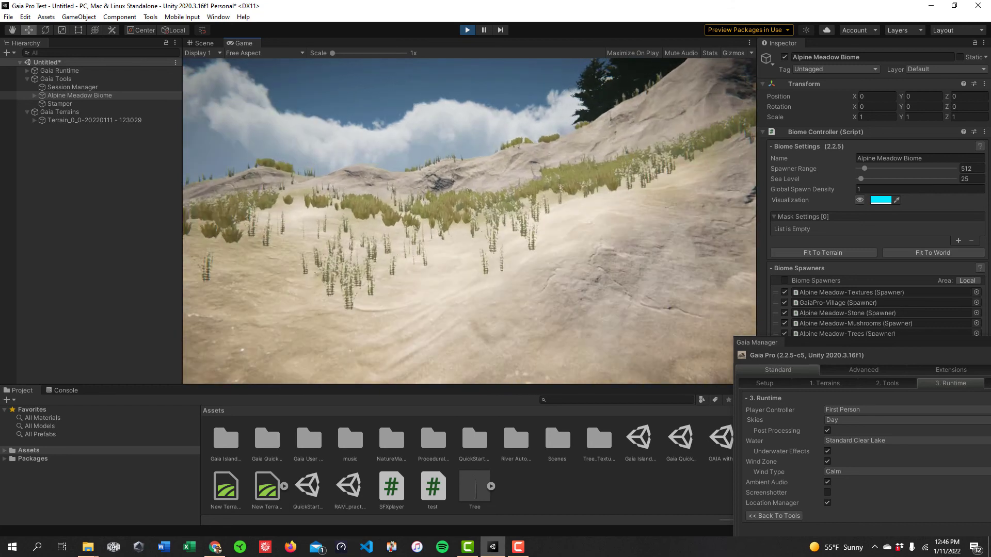
key(w)
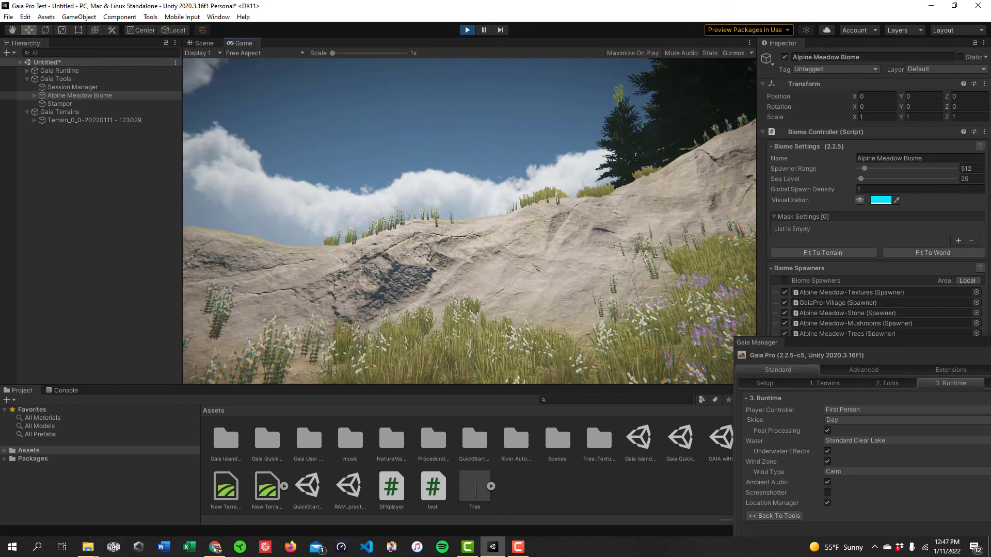
key(w)
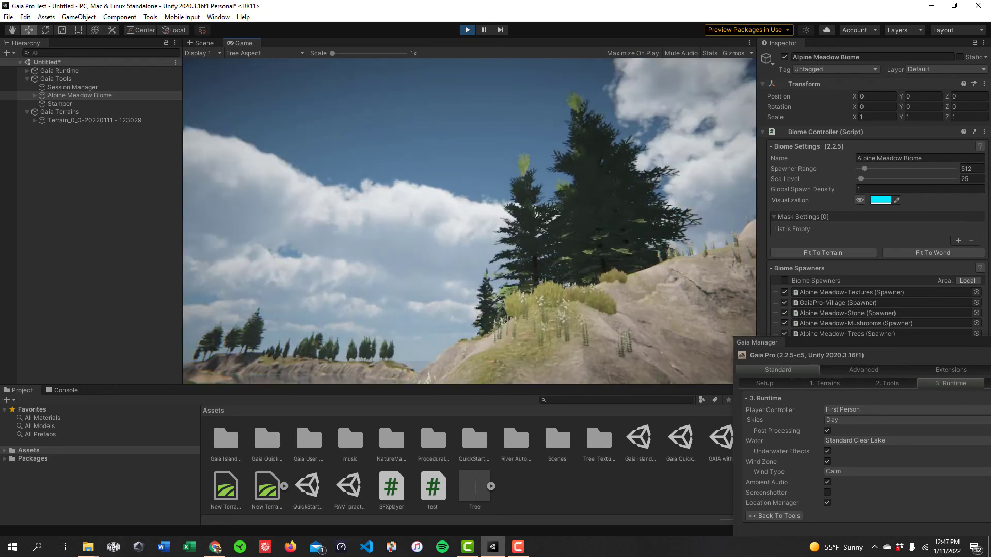
key(w)
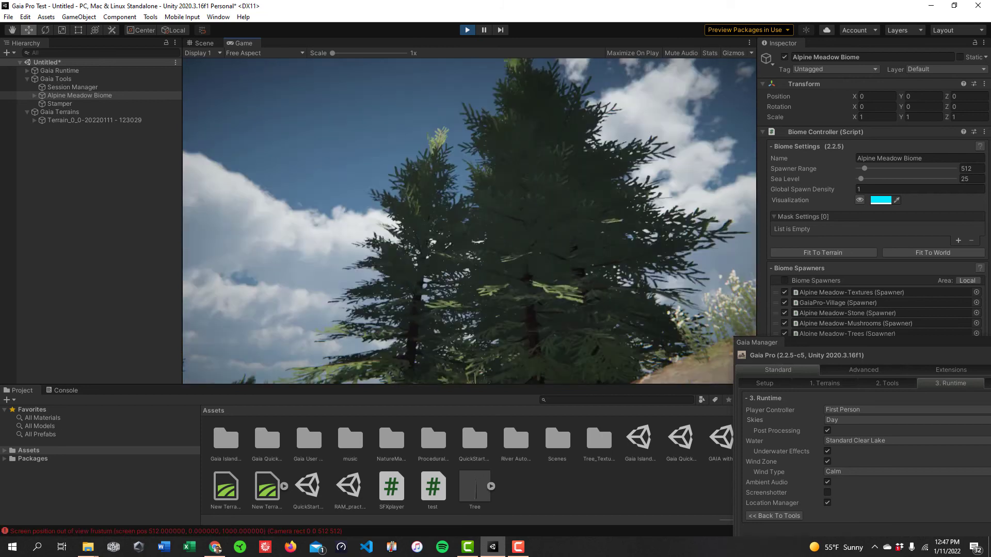
key(w)
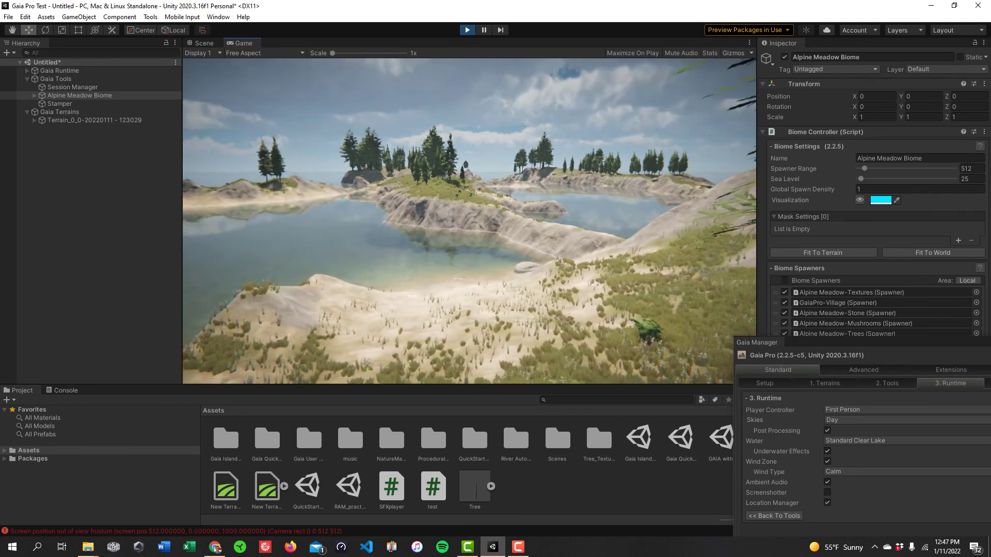
key(w)
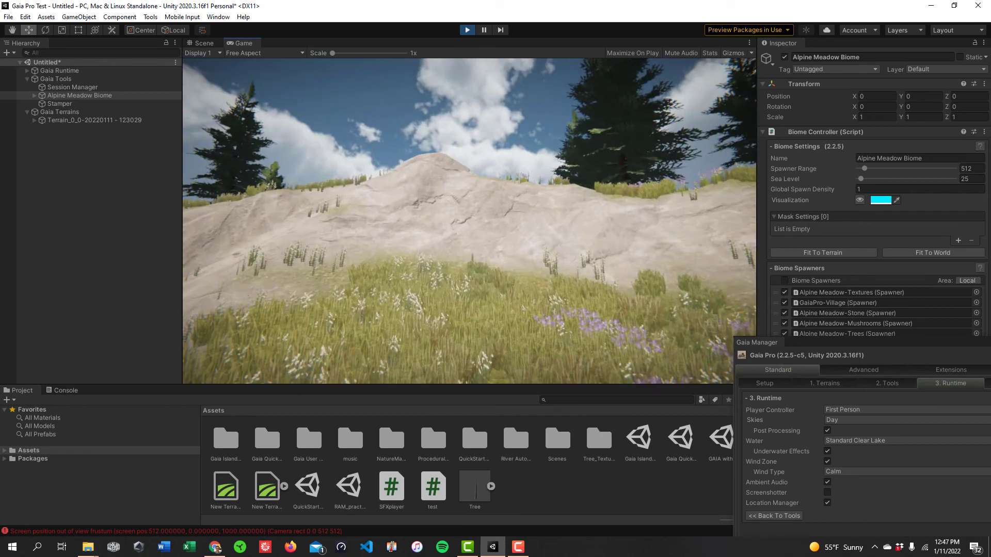
key(w)
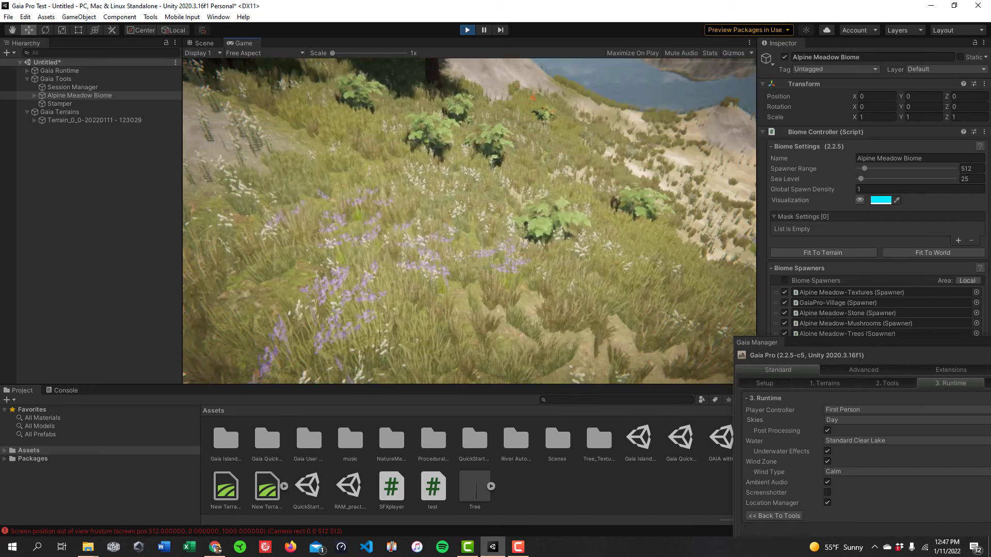
key(w)
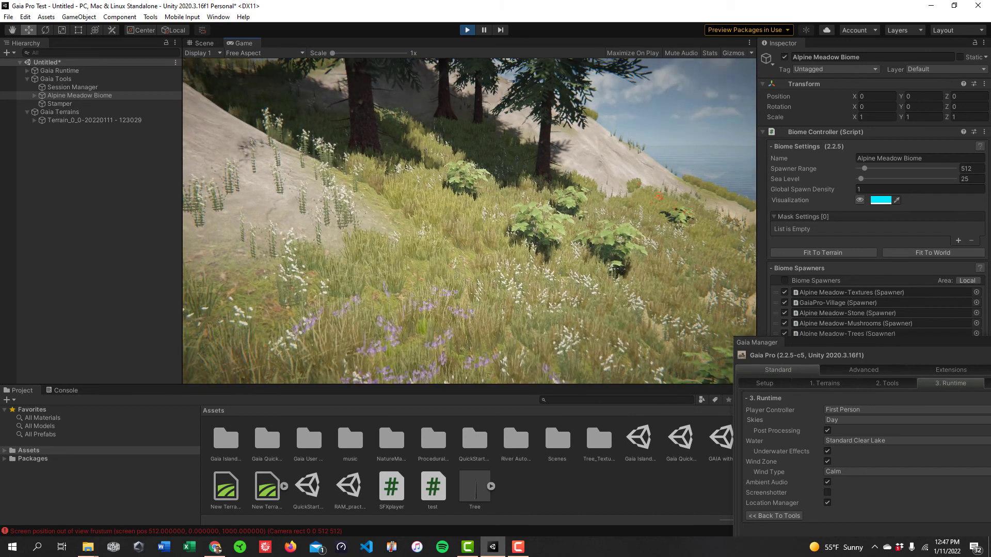
key(w)
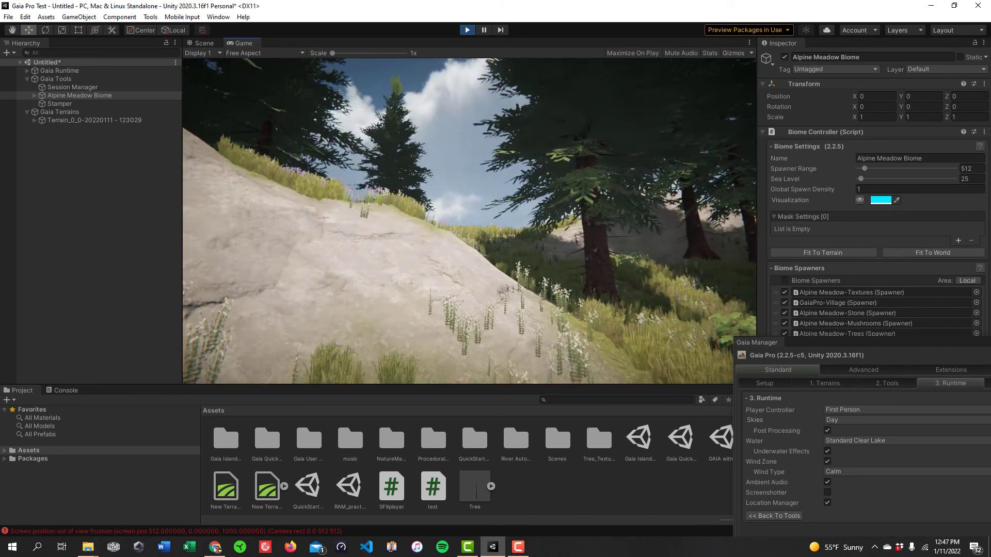
key(w)
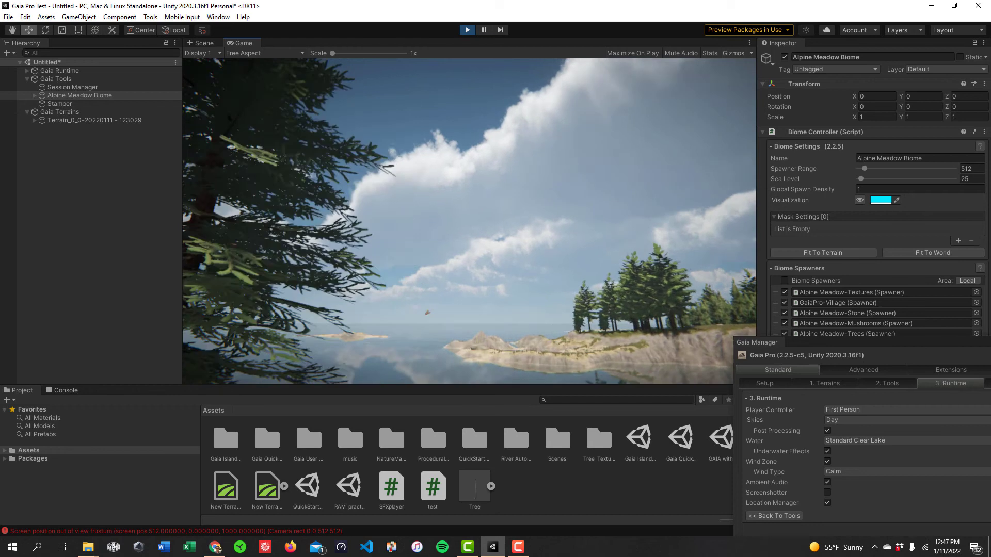
- Walk the player underwater and back ashore to inspect the water effects and sky, and stop the play test
key(w)
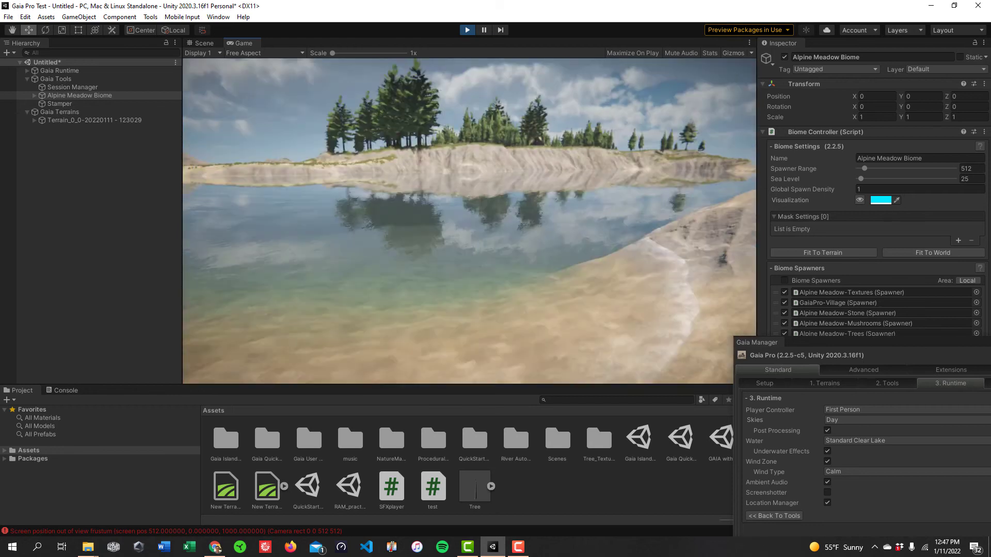
key(w)
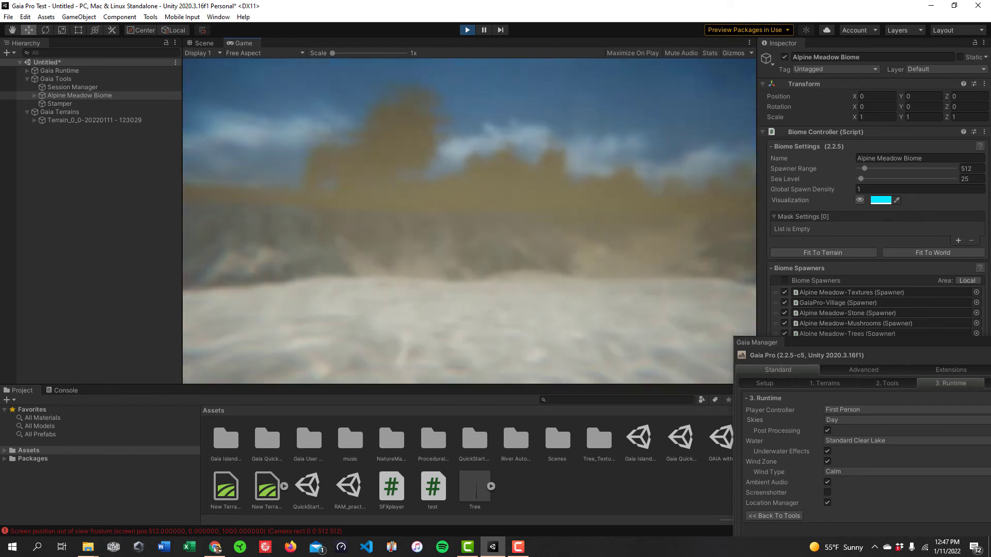
key(w)
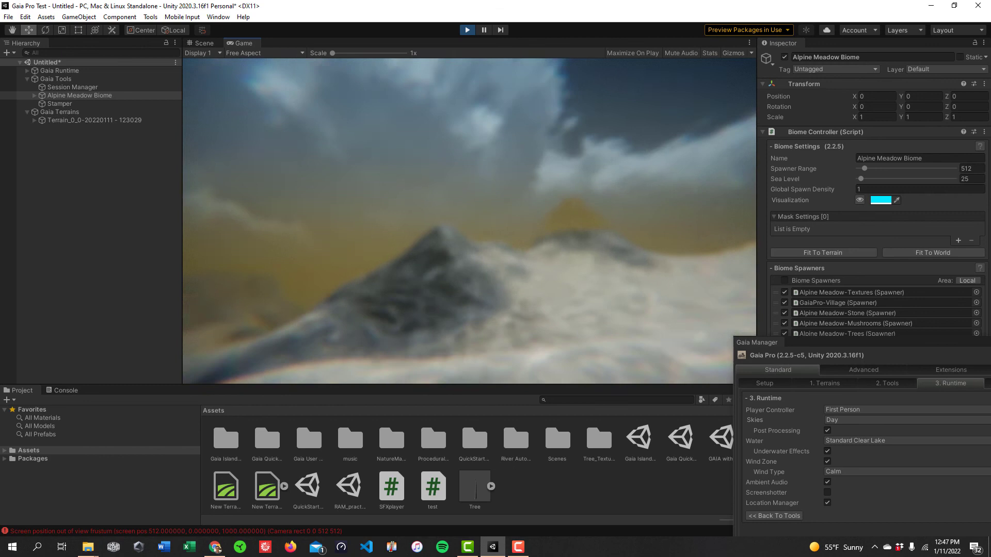
key(w)
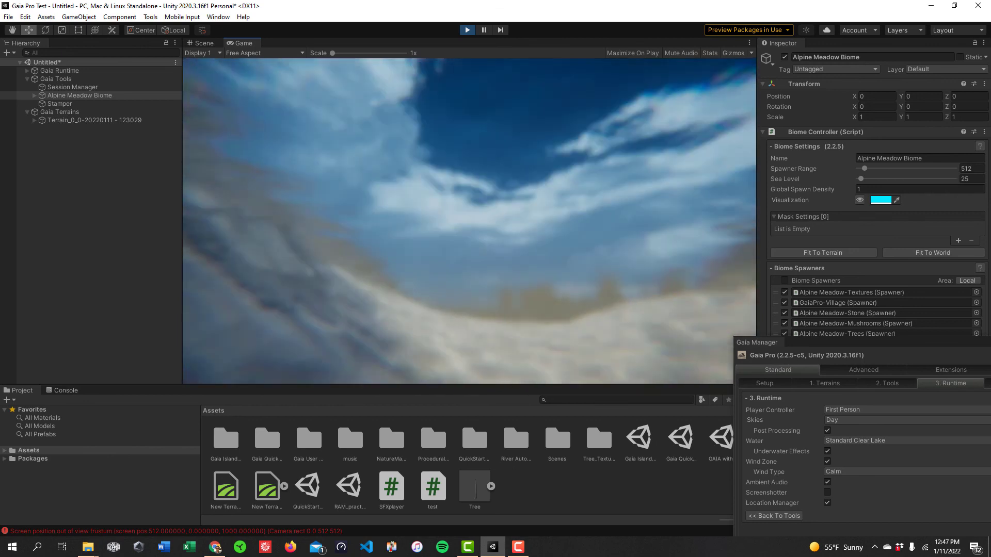
key(w)
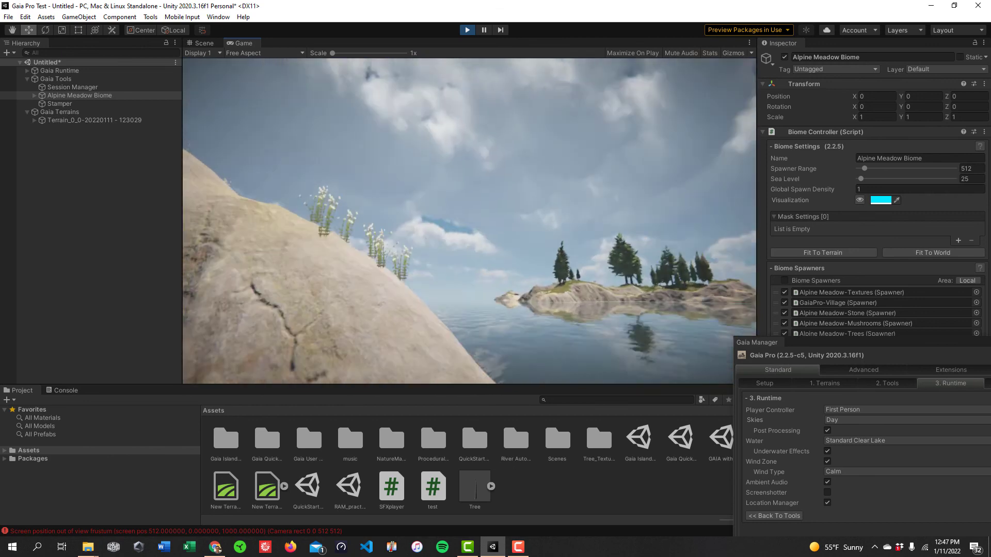
key(w)
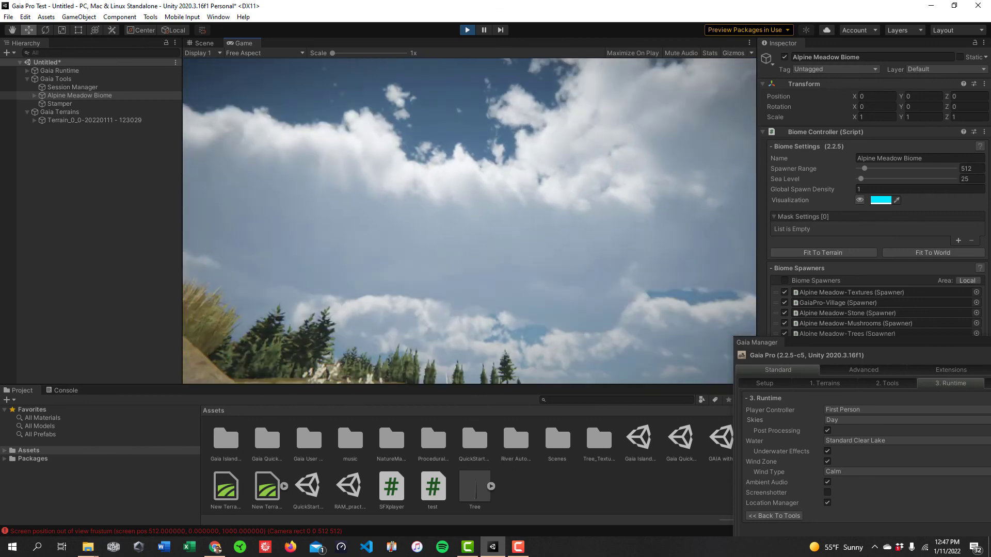
key(w)
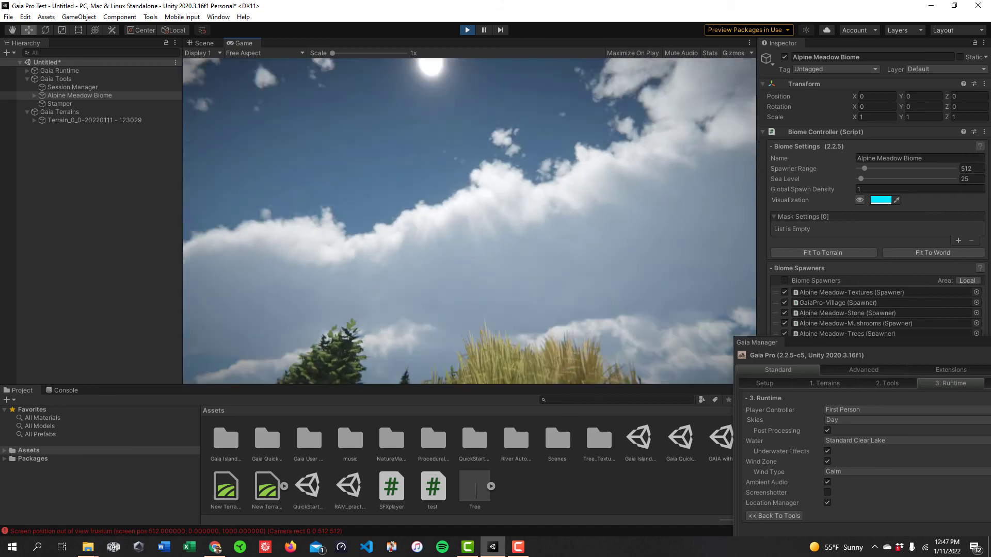
key(w)
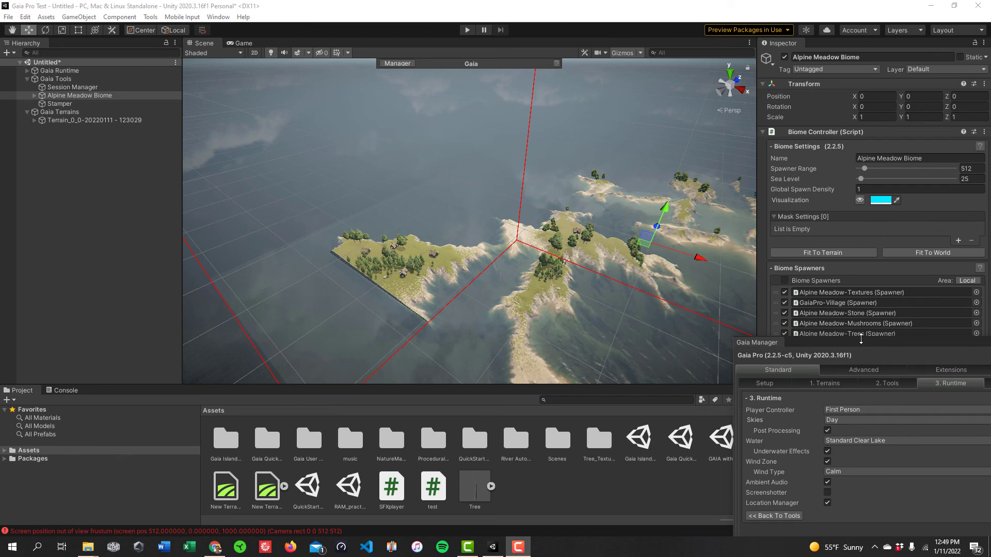
- Change the runtime player controller to Flying Camera in the Gaia Manager and update the runtime
drag(861, 344, 300, 70)
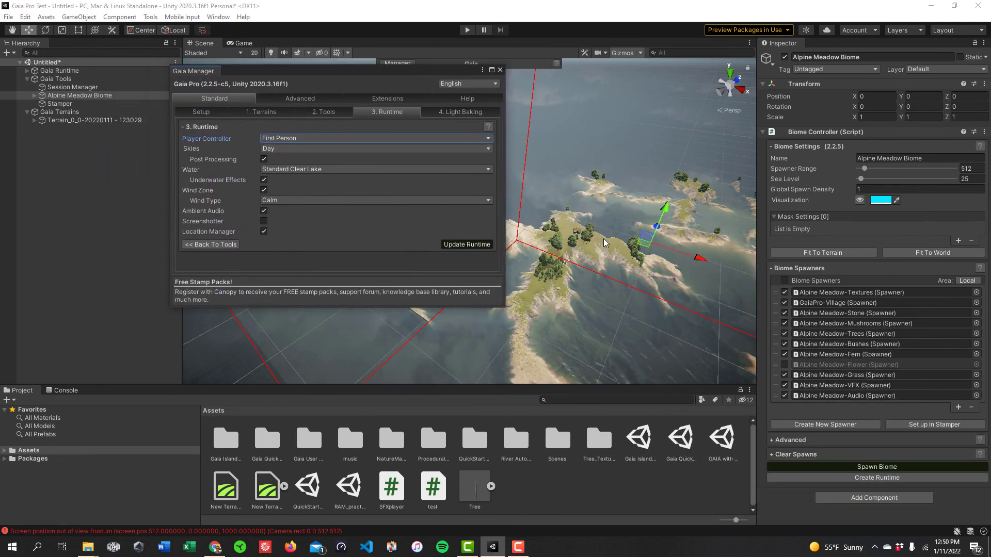
click(370, 137)
click(298, 161)
click(458, 245)
click(523, 361)
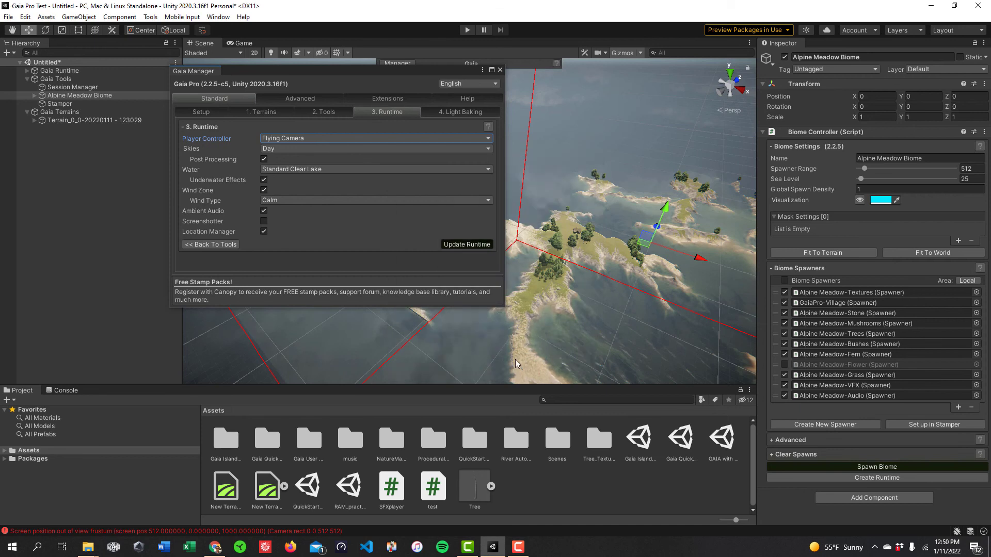
- Play-test the scene with the flying camera, looking around and flying forward over the island
drag(322, 69, 439, 25)
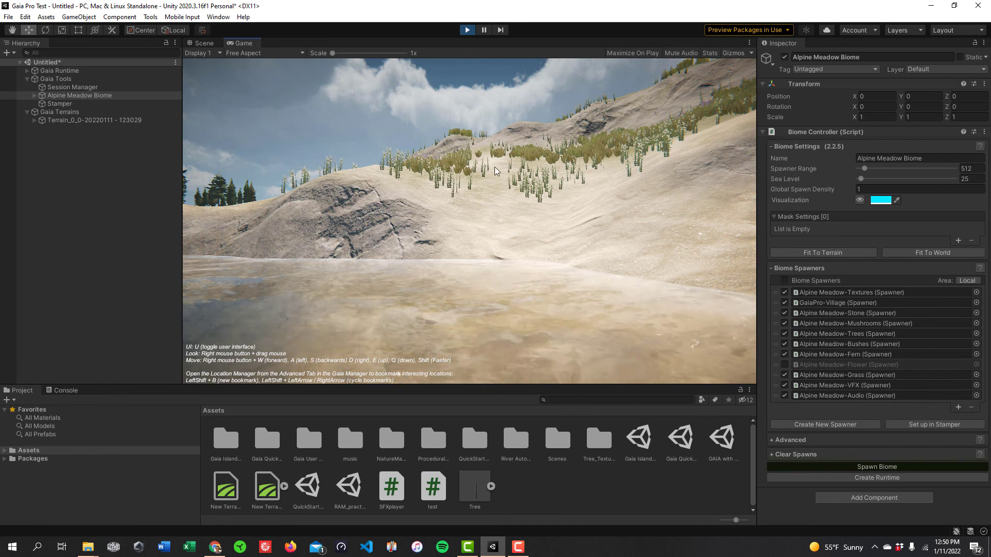
right_drag(502, 162, 847, 146)
key(w)
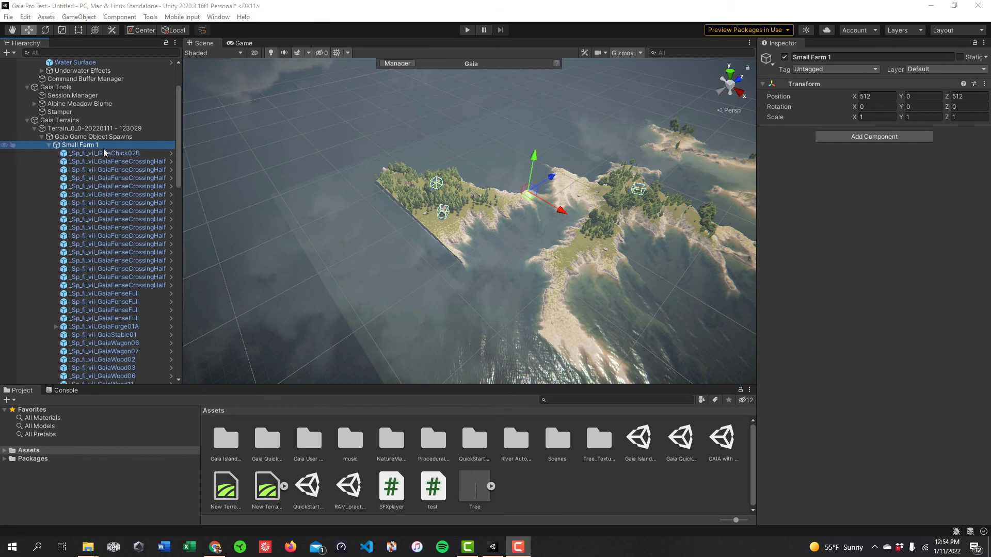
- Collapse the Small Farm 1 spawn group in the hierarchy and inspect the island from the shore to its straight cut-off edge
click(49, 145)
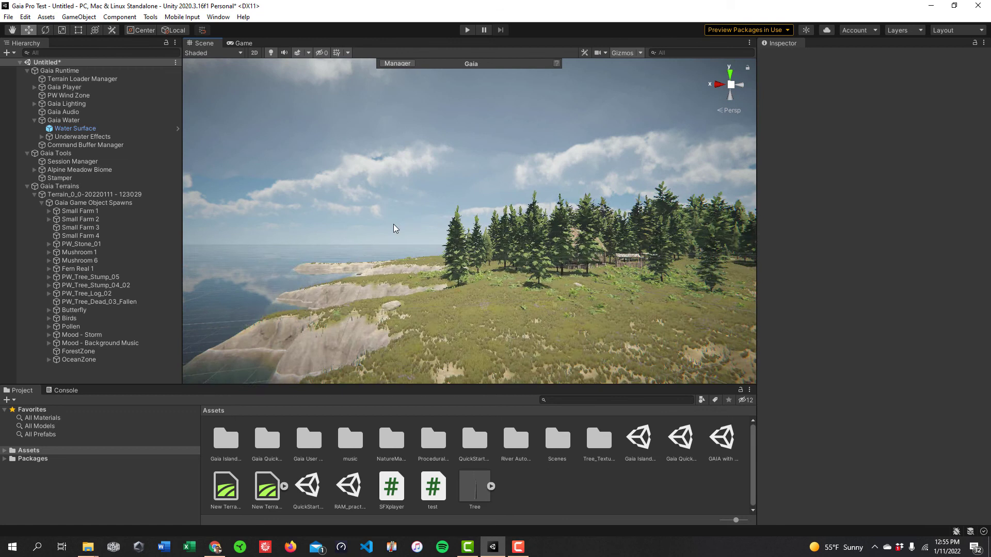
right_drag(562, 192, 412, 201)
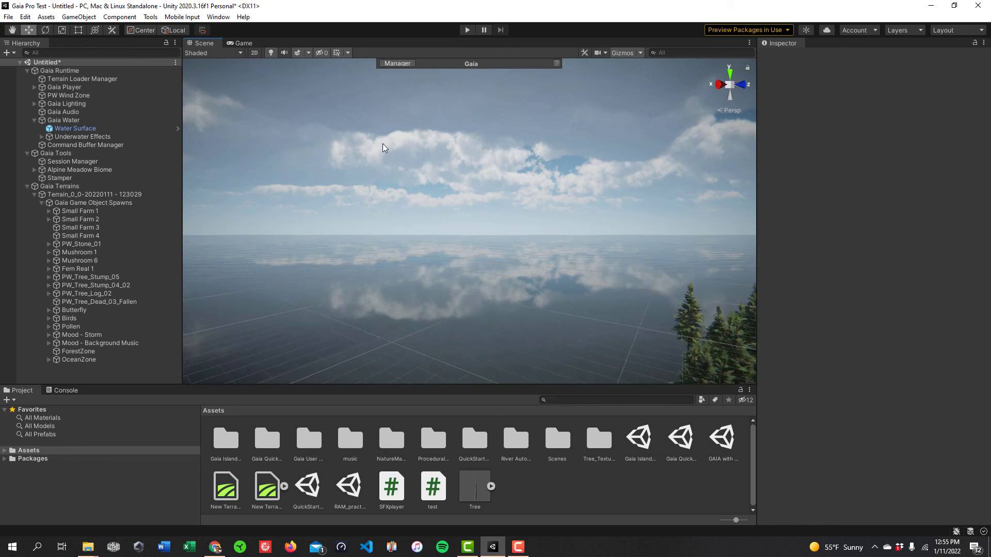
right_drag(398, 159, 25, 353)
right_drag(86, 347, 79, 351)
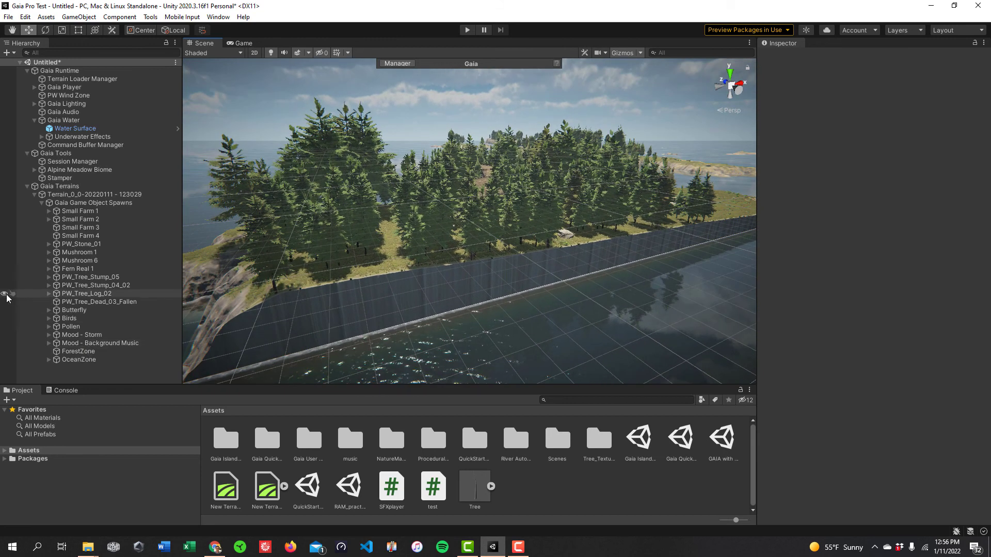
- Erode the terrain's straight cut-off edge with the Thermal Erosion brush at size 71 and strength 0.521
click(74, 193)
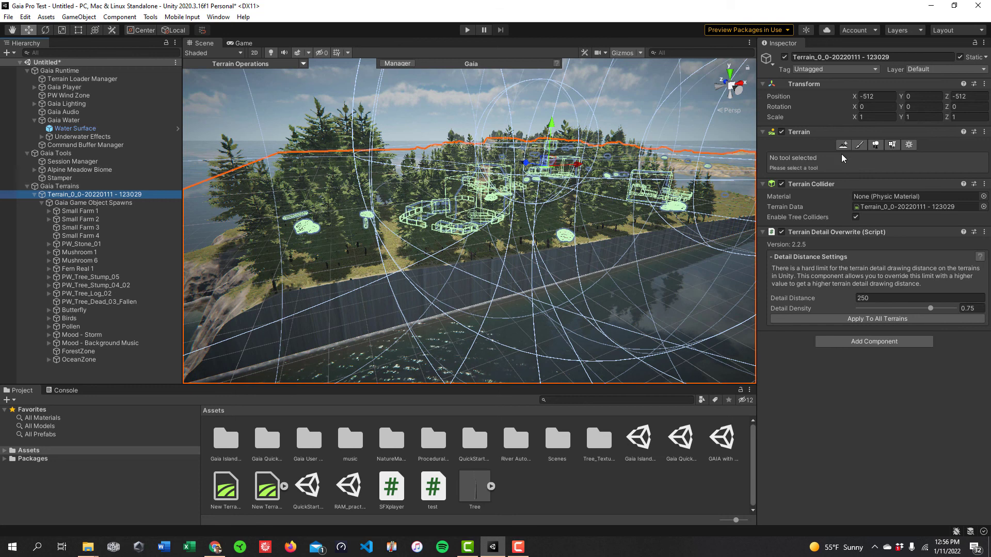
click(860, 144)
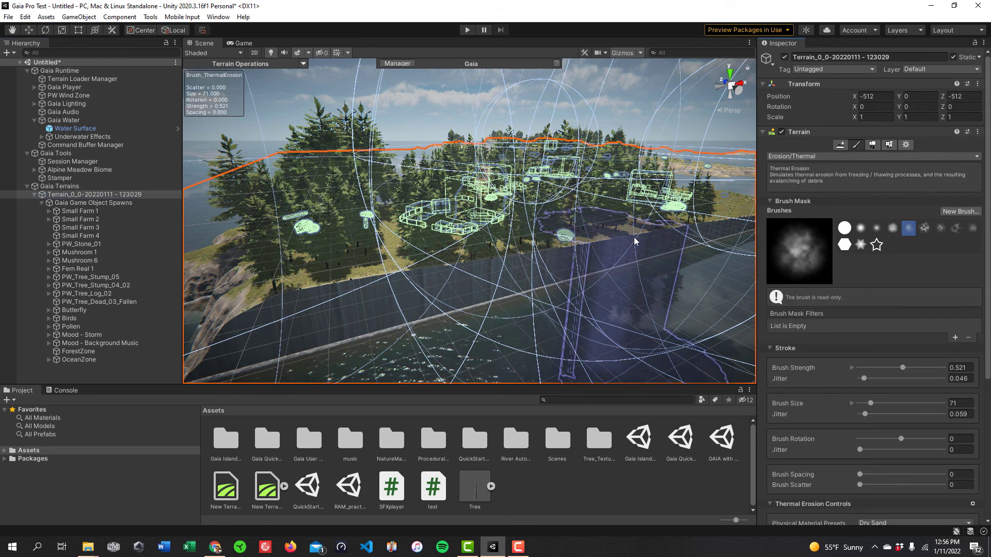
mouse_move(635, 240)
mouse_down()
mouse_move(556, 258)
mouse_move(572, 239)
mouse_move(719, 211)
mouse_up()
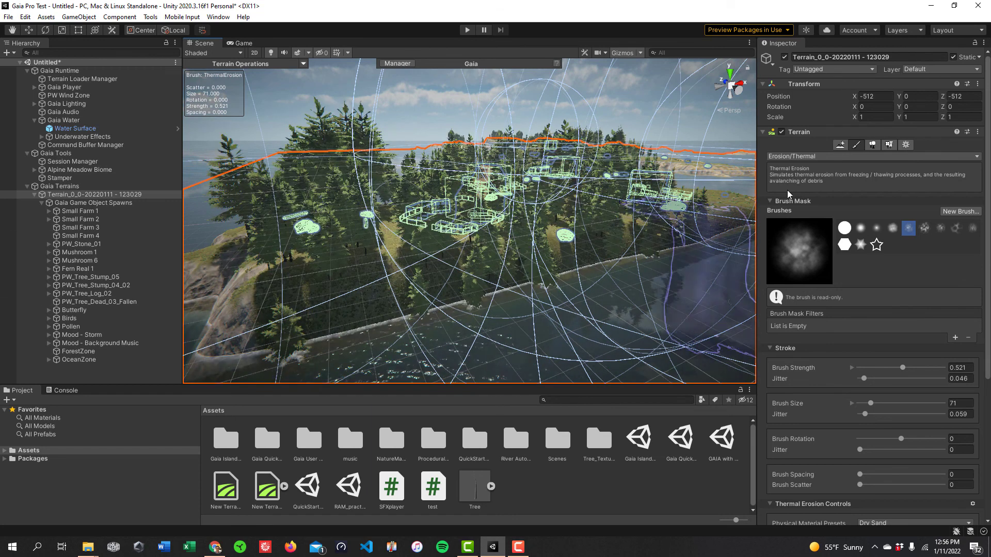
- Switch the terrain brush to Hydraulic Erosion with a strength of 0.078 and erode the slope above the shoreline
click(826, 156)
click(898, 166)
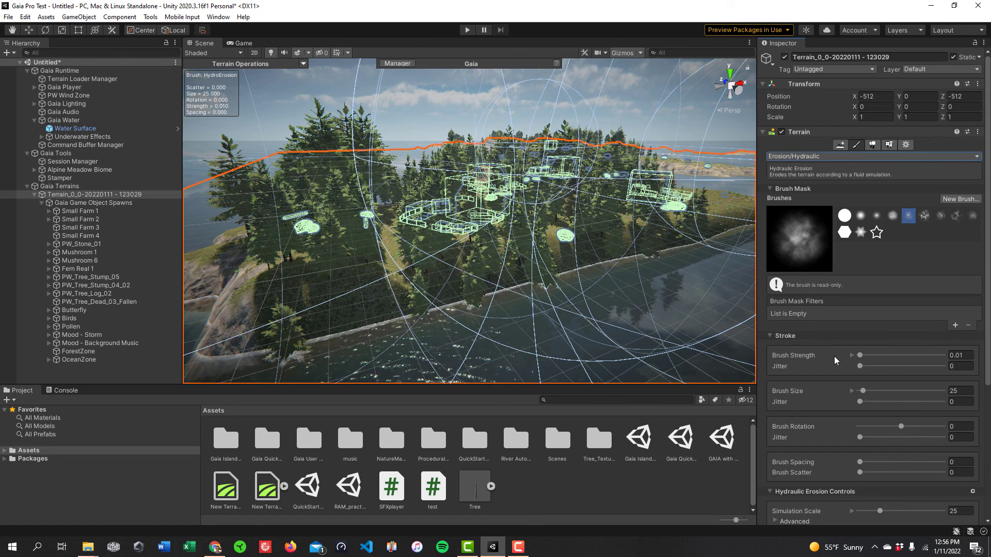
drag(856, 355, 865, 355)
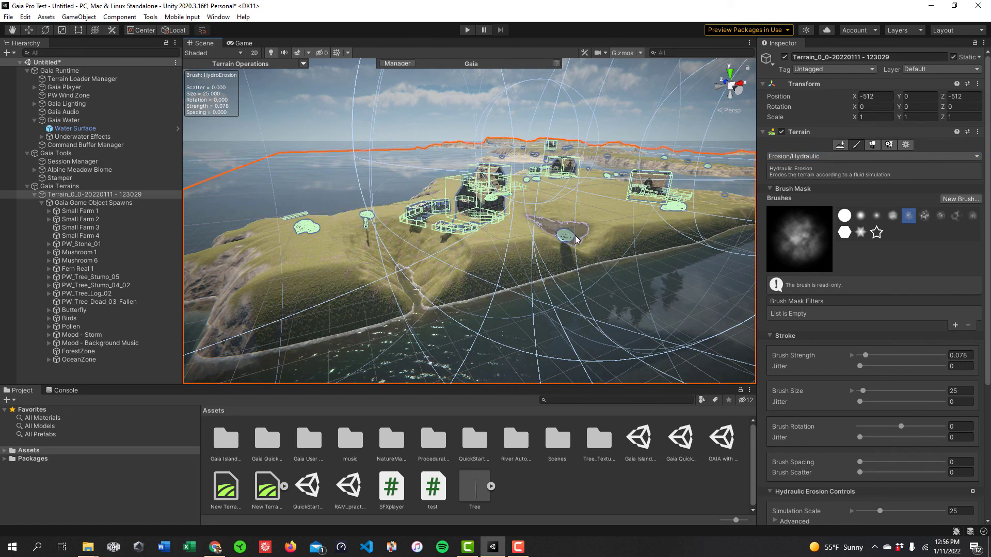
scroll(556, 231, up, 3)
alt+drag(557, 230, 700, 217)
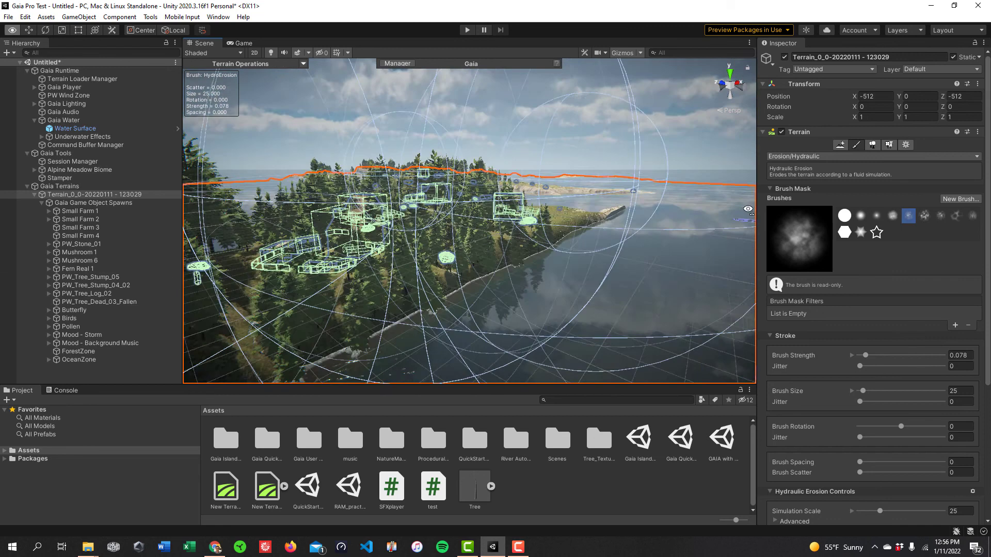
alt+drag(715, 252, 663, 222)
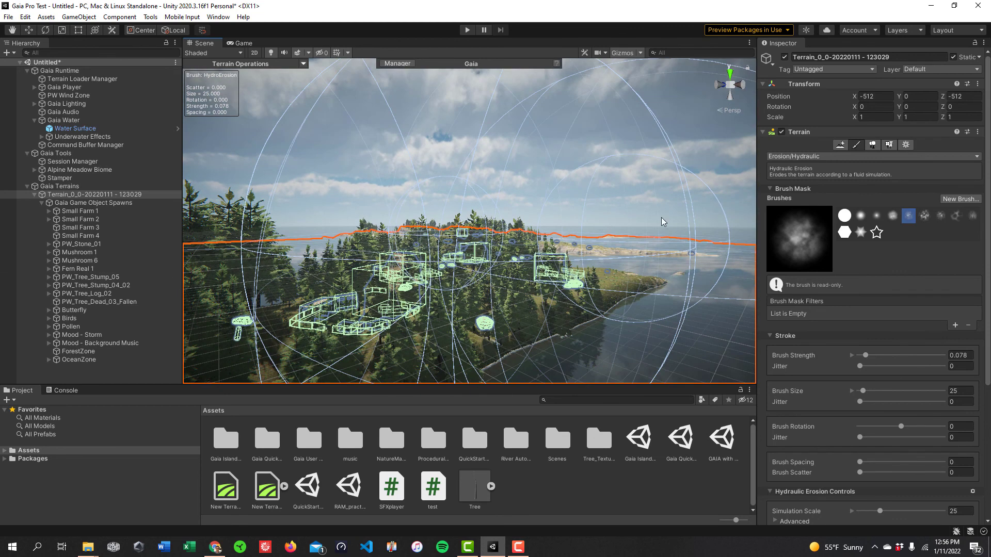
- Raise the rocky shoreline and the headland across the water with the Raise or Lower Terrain brush at size 74 and strength 0.007
click(813, 156)
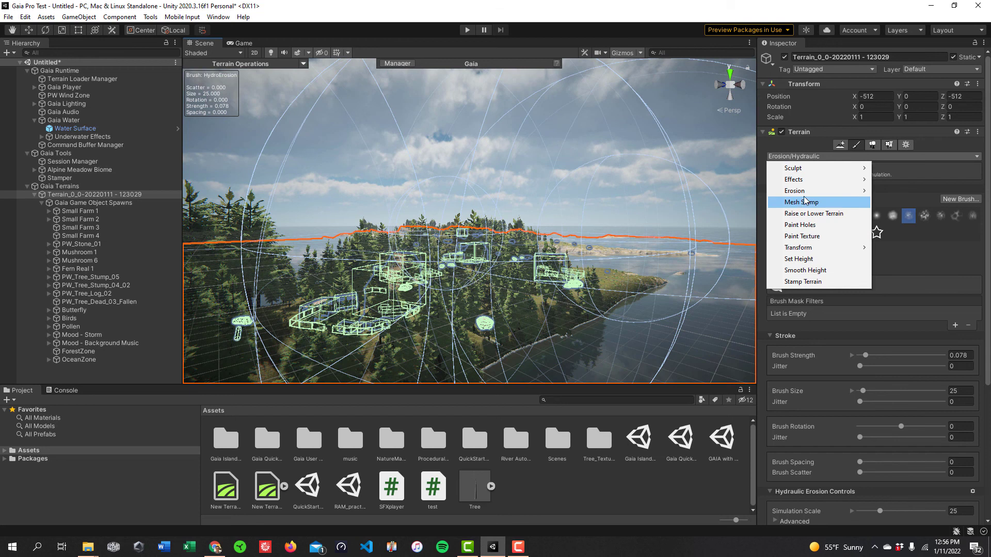
click(799, 214)
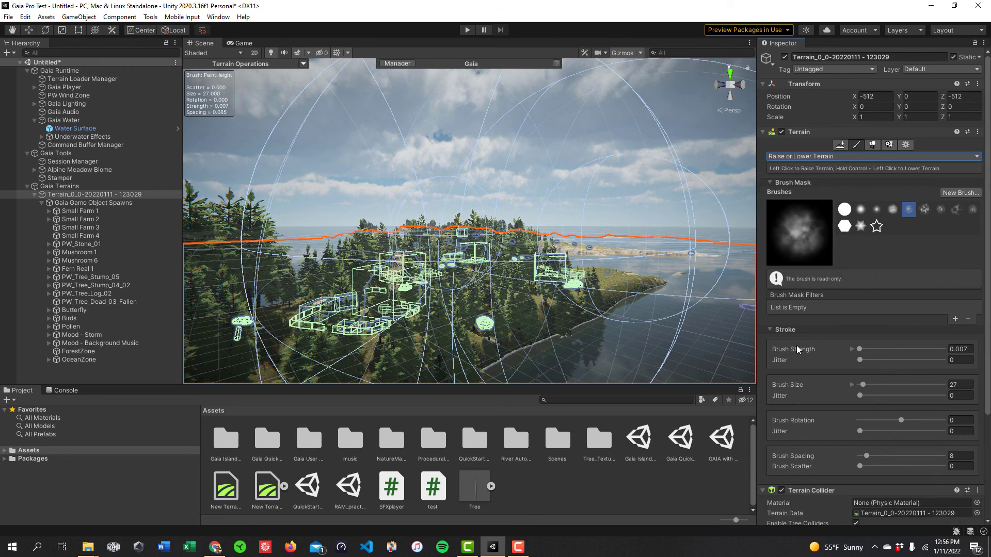
right_drag(722, 310, 524, 217)
middle_drag(524, 212, 528, 196)
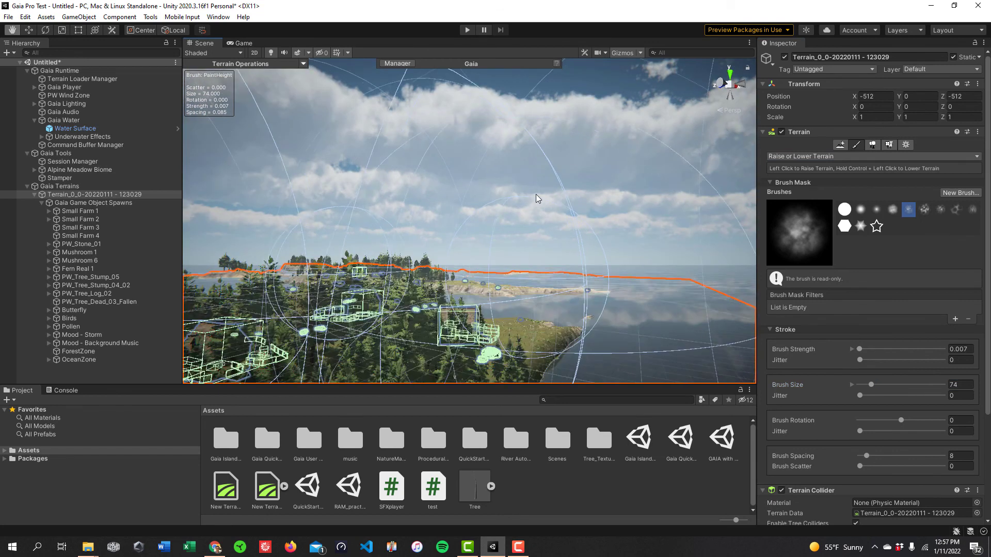
scroll(524, 195, up, 5)
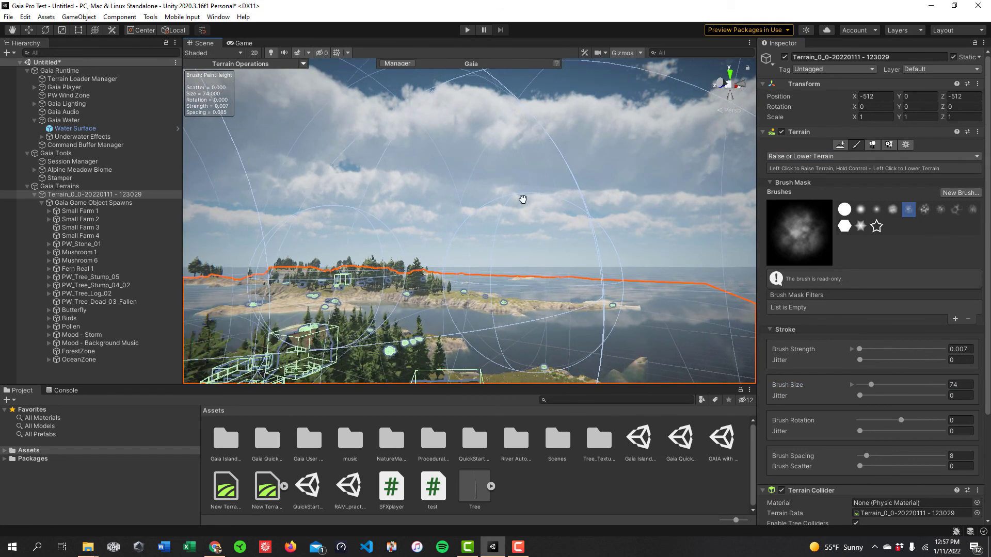
right_drag(550, 209, 563, 262)
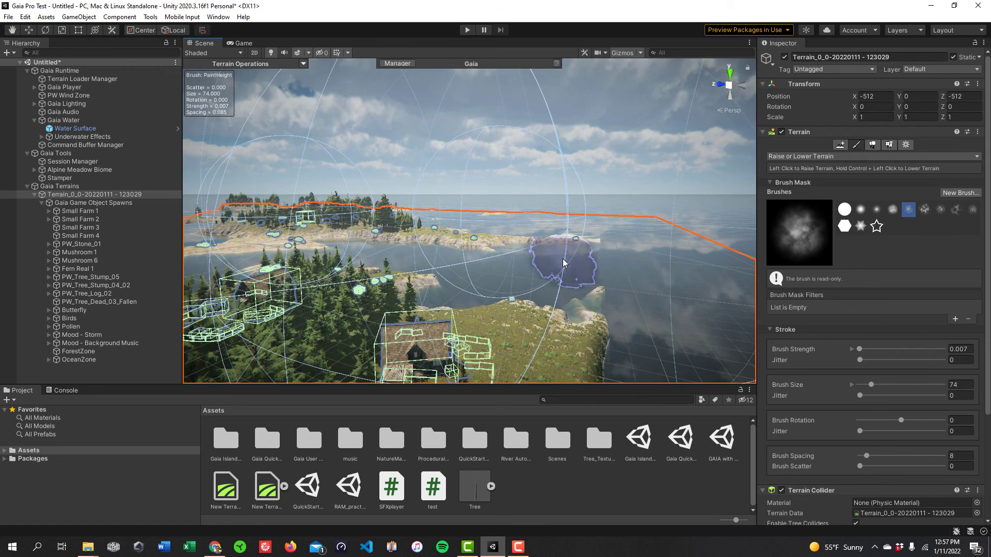
drag(541, 273, 567, 254)
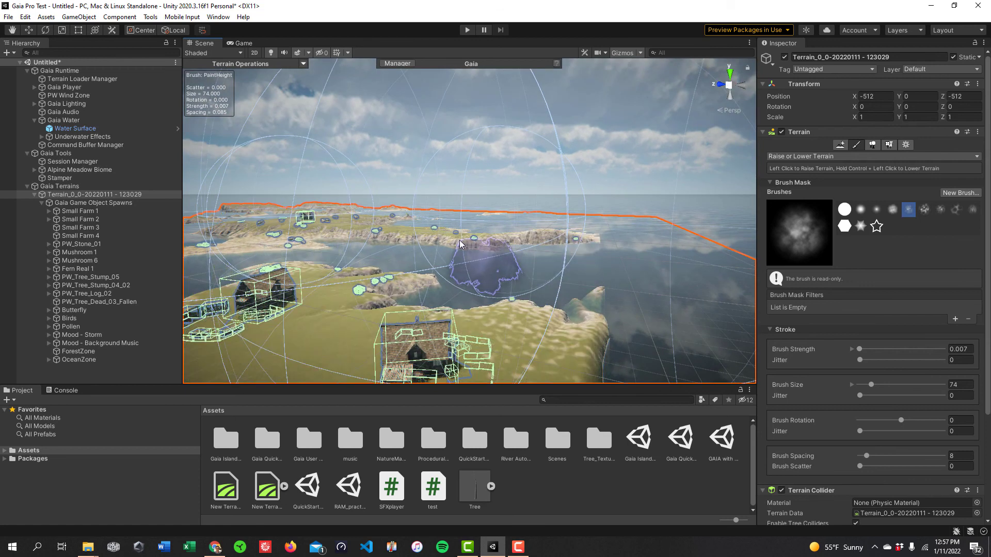
key(ctrl+z)
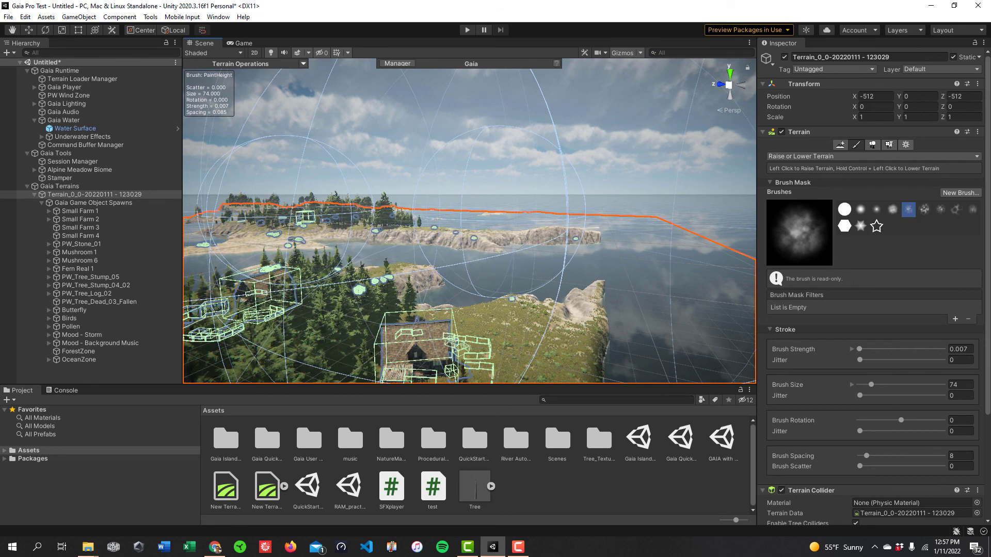
- Open the Gaia Manager, move it clear of the island view, and review its Terrains and Tools settings
key(ctrl+g)
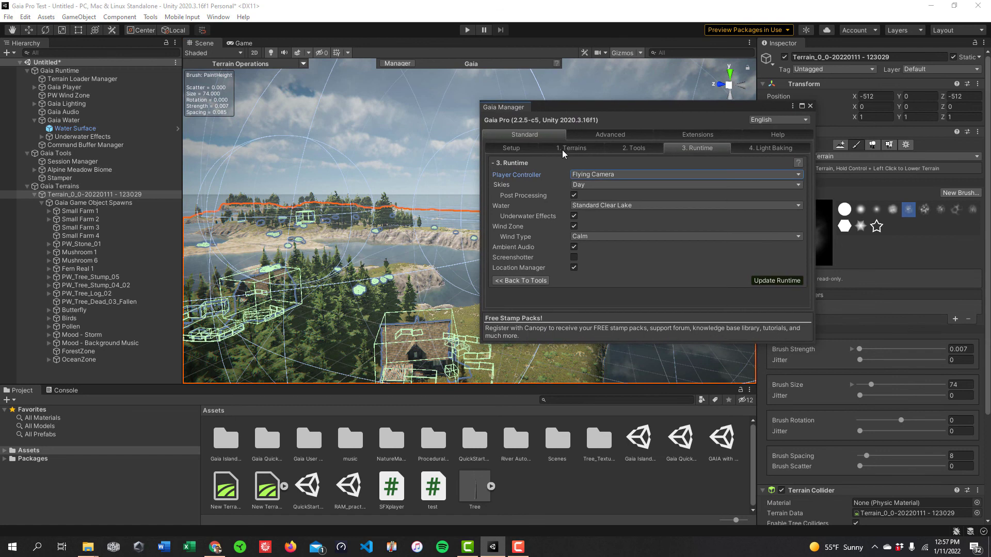
click(565, 148)
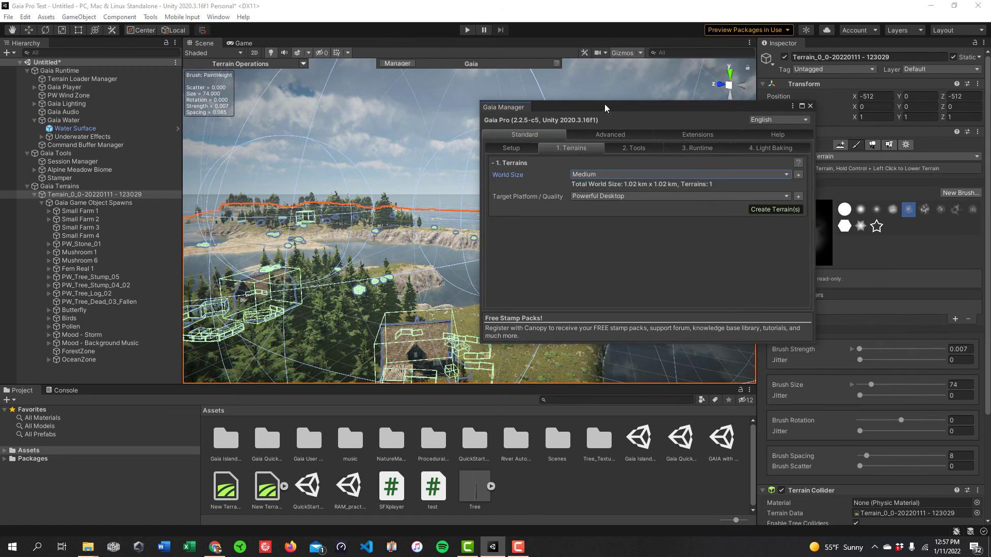
drag(605, 104, 724, 112)
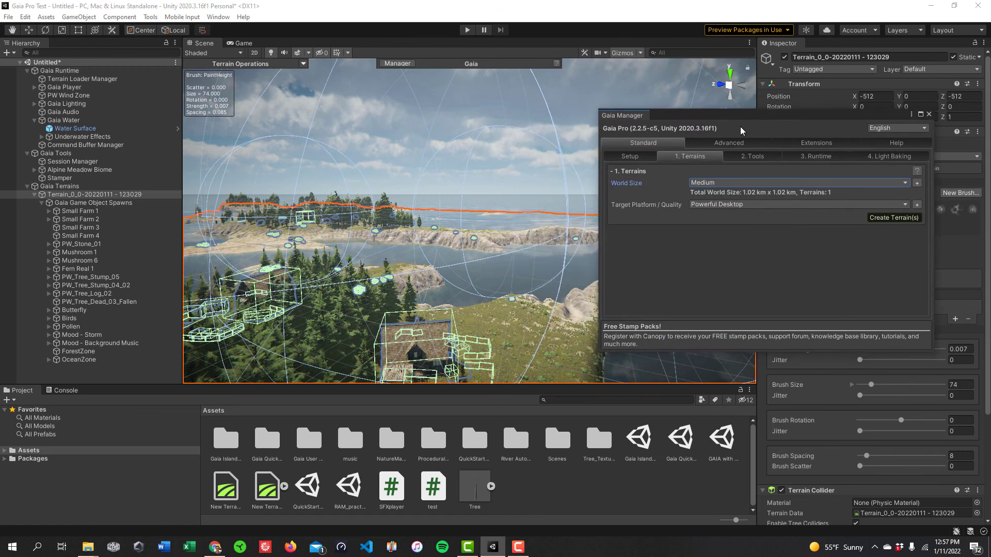
click(746, 157)
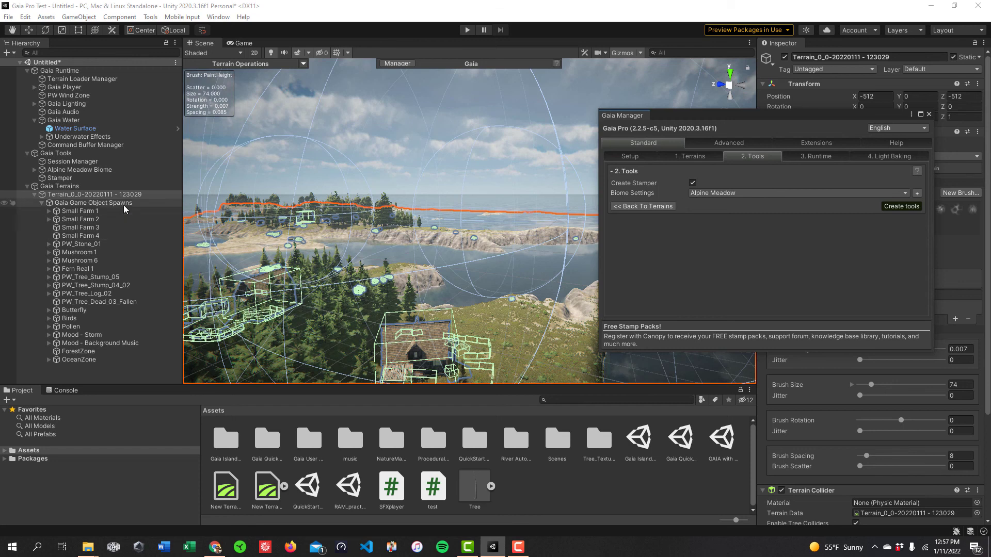
- Examine the spawners inside the Alpine Meadow Biome and bring up the available biome settings in the Gaia Manager
double_click(71, 169)
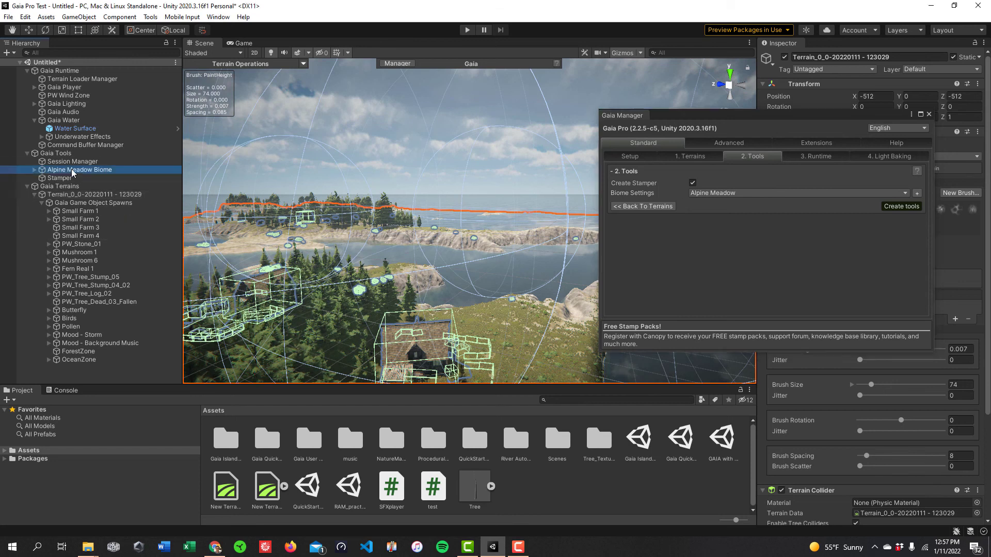
click(34, 169)
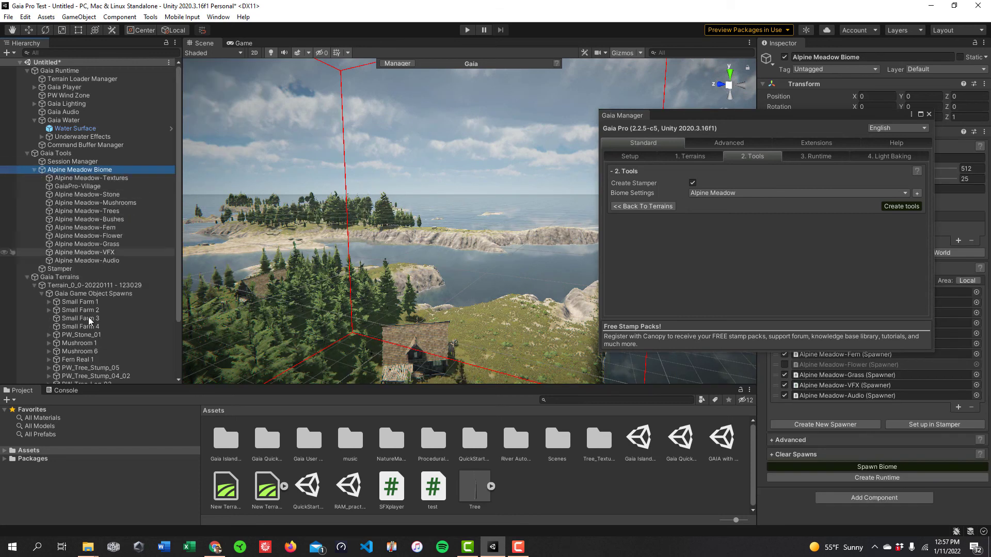
click(34, 168)
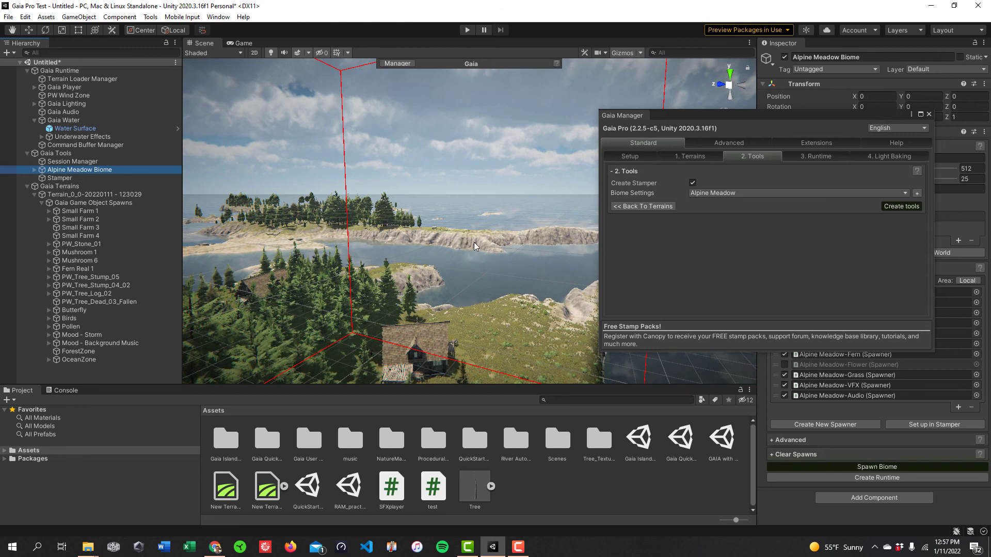
click(737, 192)
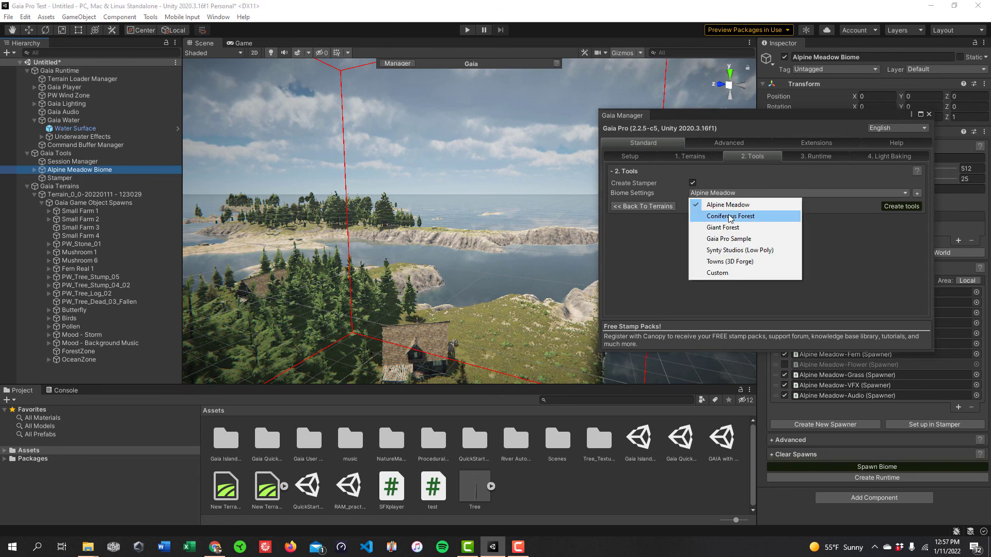